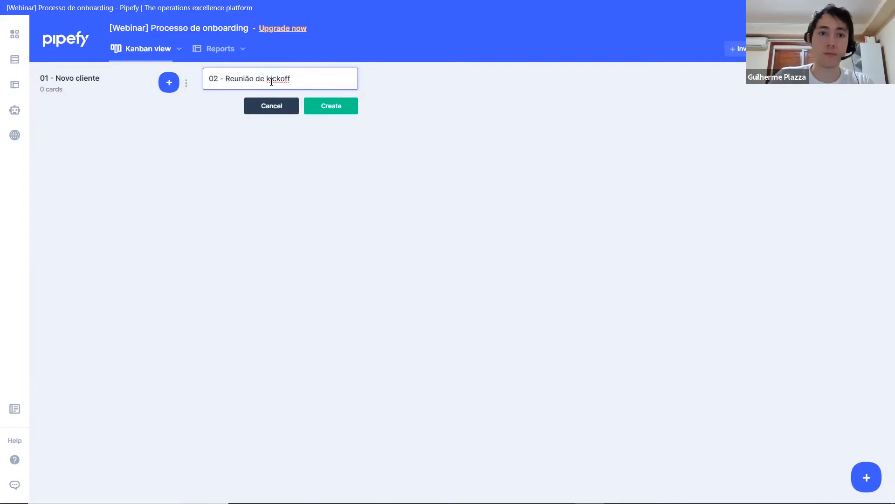
Step: Create the phase "02 - Reunião de kickoff", followed by "03 - Configuração do sistema", copying the latter's title from the Google Drawings process model
{"action": "left_click", "coordinate": [320, 108]}
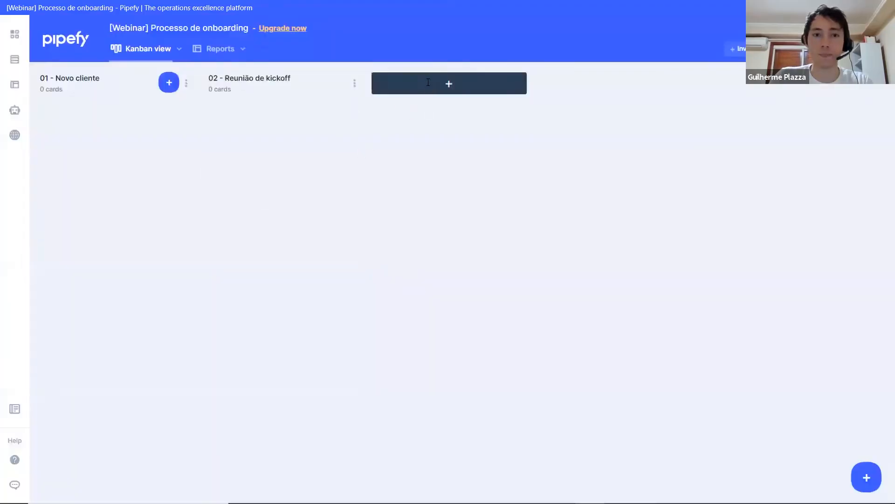
{"action": "left_click", "coordinate": [428, 83]}
{"action": "type", "text": "03 -"}
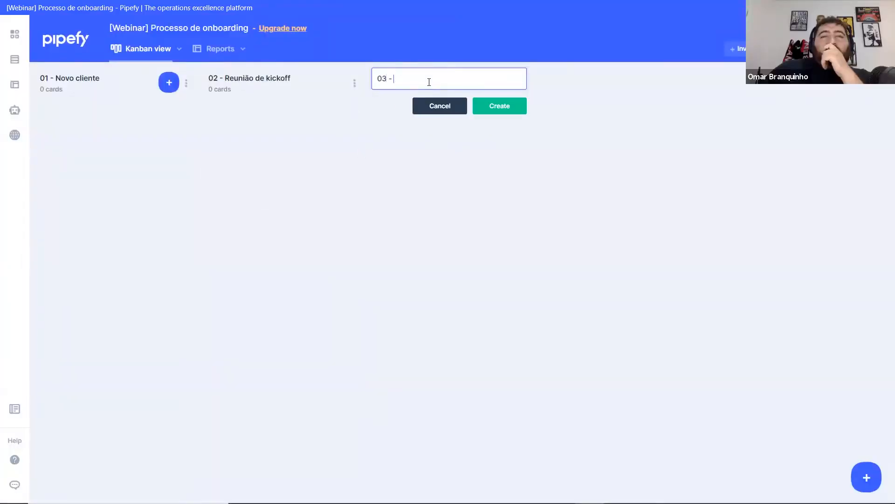
{"action": "key", "text": "alt+Tab"}
{"action": "triple_click", "coordinate": [497, 246]}
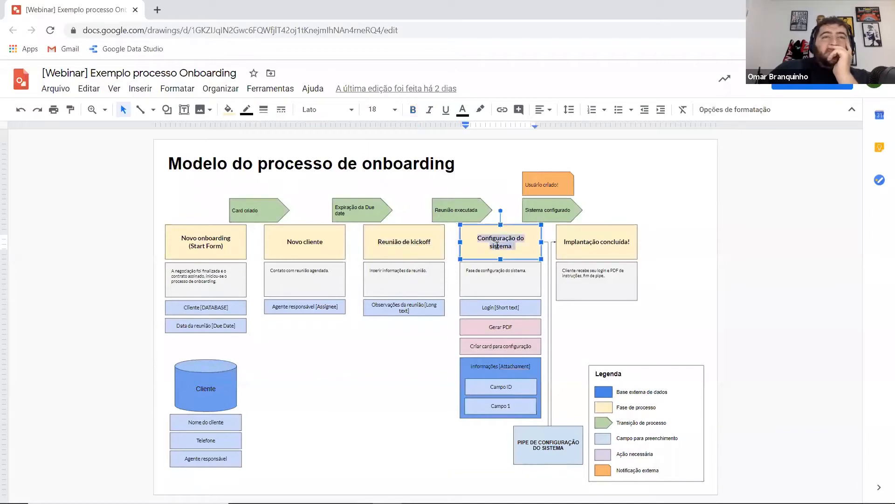
{"action": "key", "text": "ctrl+c"}
{"action": "key", "text": "alt+Tab"}
{"action": "key", "text": "ctrl+v"}
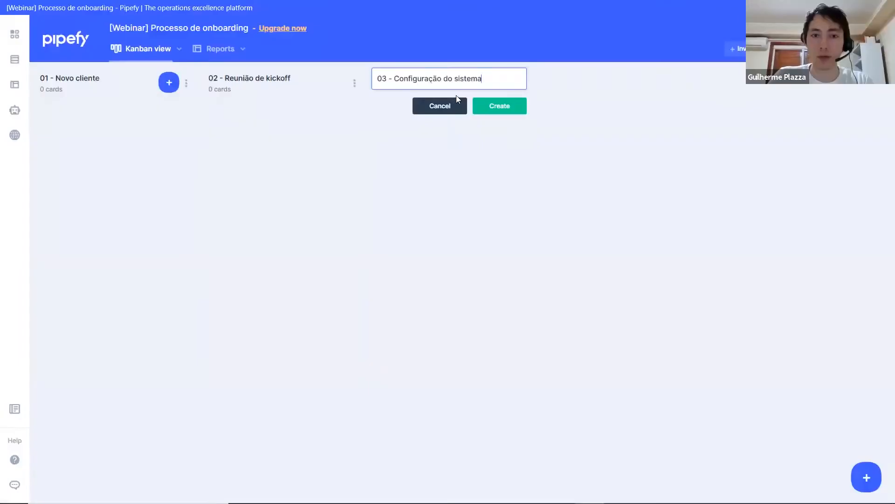
{"action": "left_click", "coordinate": [498, 107]}
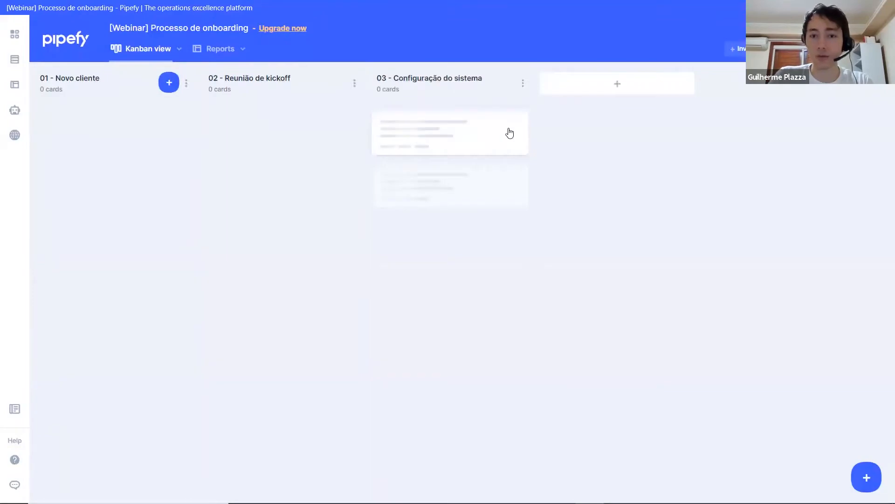
Step: Create a fourth phase named "04 - Implantação concluída!", copying its title from the process model drawing
{"action": "key", "text": "alt+Tab"}
{"action": "left_click", "coordinate": [593, 243]}
{"action": "triple_click", "coordinate": [592, 242]}
{"action": "key", "text": "ctrl+c"}
{"action": "key", "text": "alt+Tab"}
{"action": "type", "text": "04 -"}
{"action": "key", "text": "ctrl+v"}
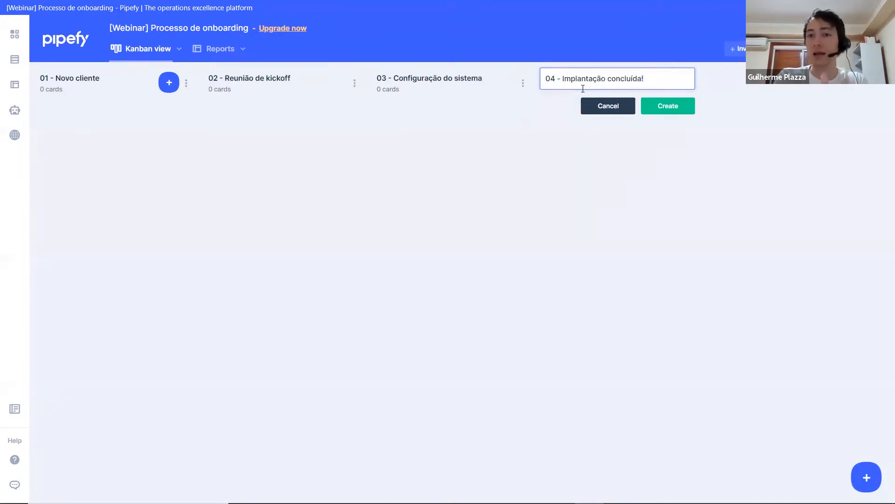
{"action": "left_click", "coordinate": [668, 108]}
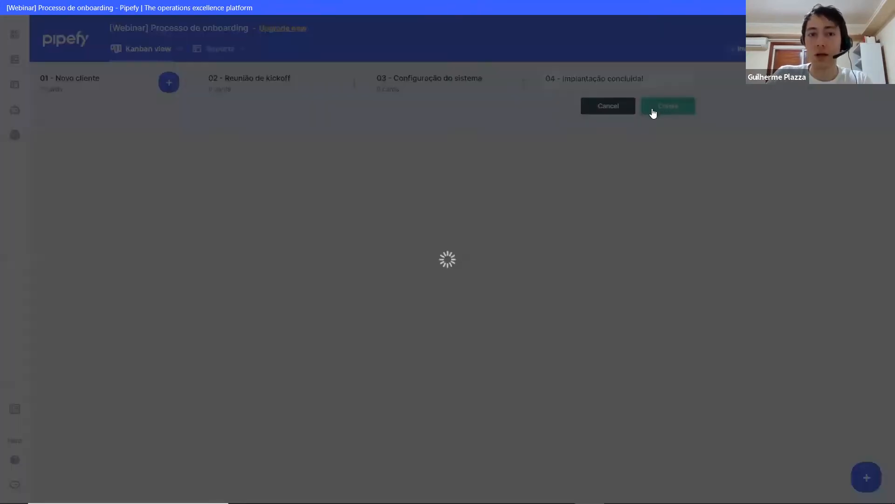
Step: Examine the field boxes and the "Implantação concluída!" description in the Google Drawings process model
{"action": "key", "text": "alt+Tab"}
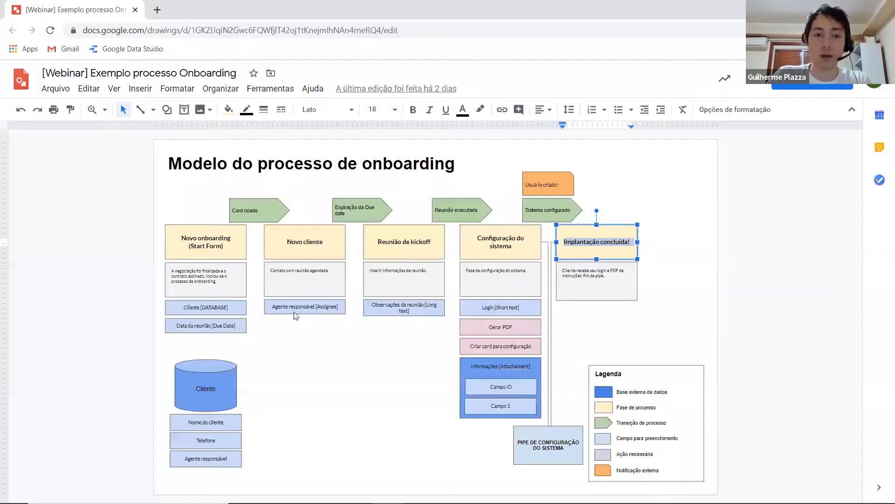
{"action": "left_click", "coordinate": [241, 307]}
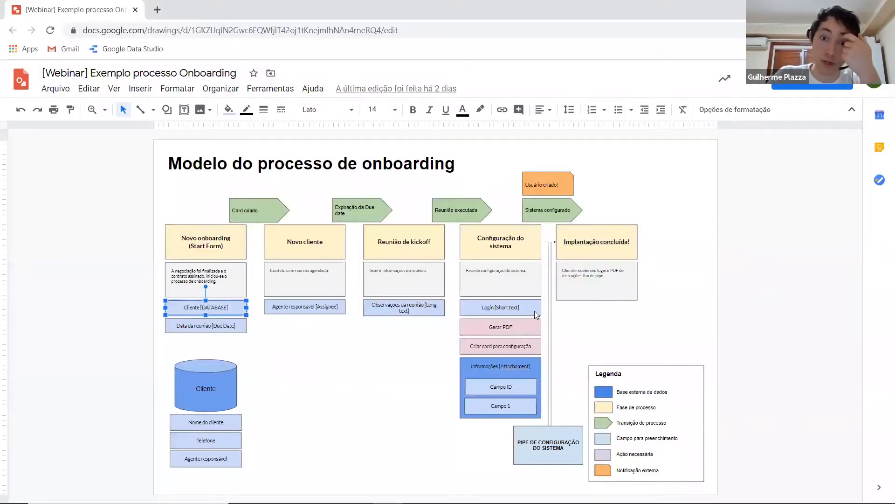
{"action": "double_click", "coordinate": [585, 269]}
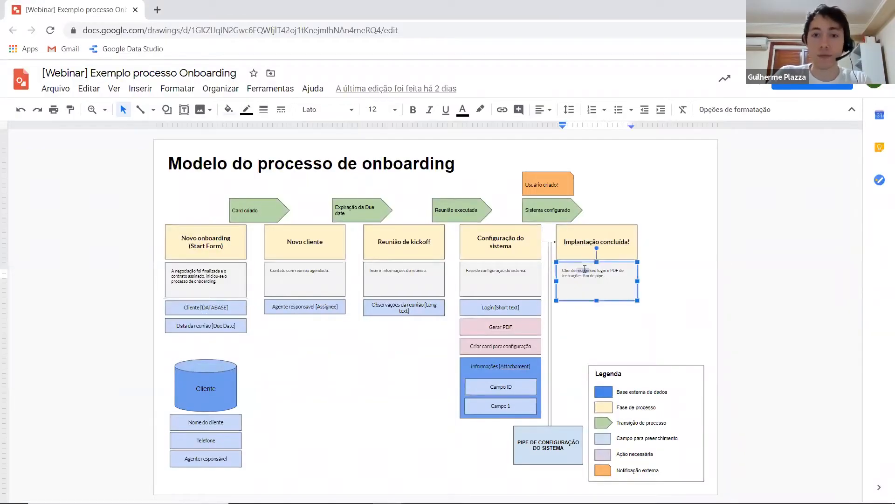
{"action": "key", "text": "ctrl+a"}
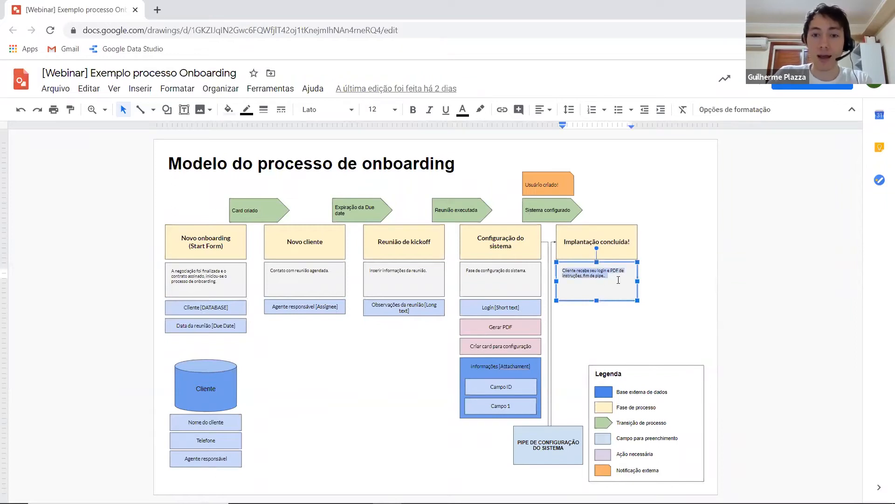
{"action": "left_click", "coordinate": [605, 235]}
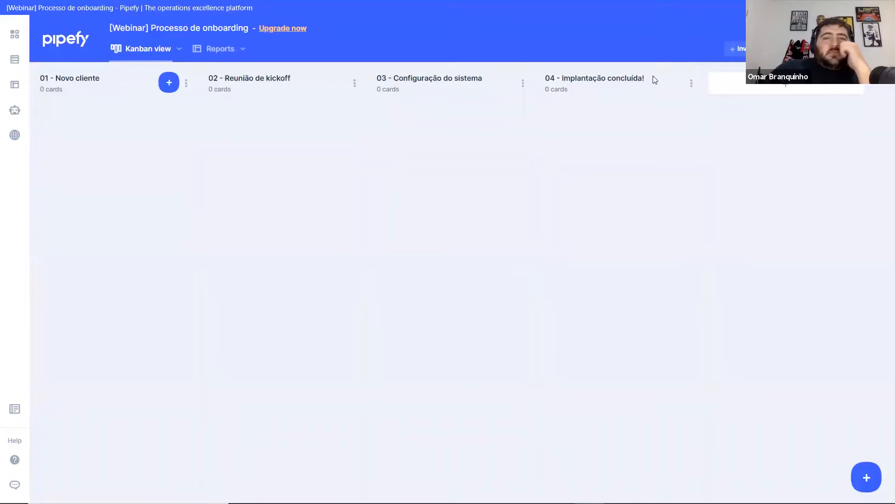
Step: Start a new Statement field in the phase "04 - Implantação concluída!" of the Pipefy pipe and make it non-editable
{"action": "left_click", "coordinate": [691, 84]}
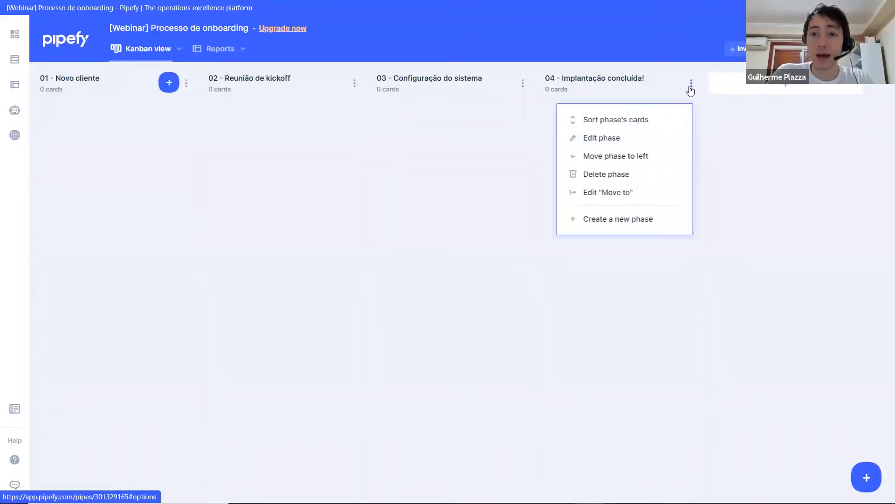
{"action": "left_click", "coordinate": [609, 139]}
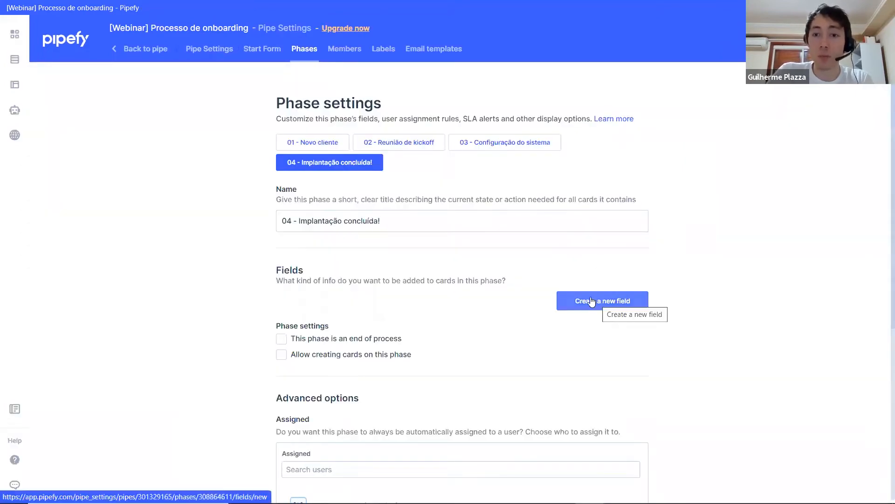
{"action": "left_click", "coordinate": [591, 301]}
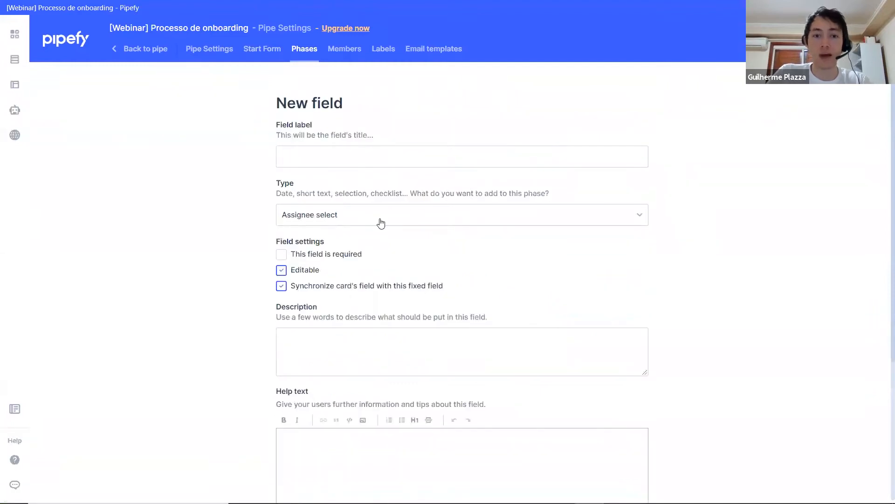
{"action": "scroll", "coordinate": [379, 222], "scroll_direction": "down", "scroll_amount": 1}
{"action": "left_click", "coordinate": [388, 164]}
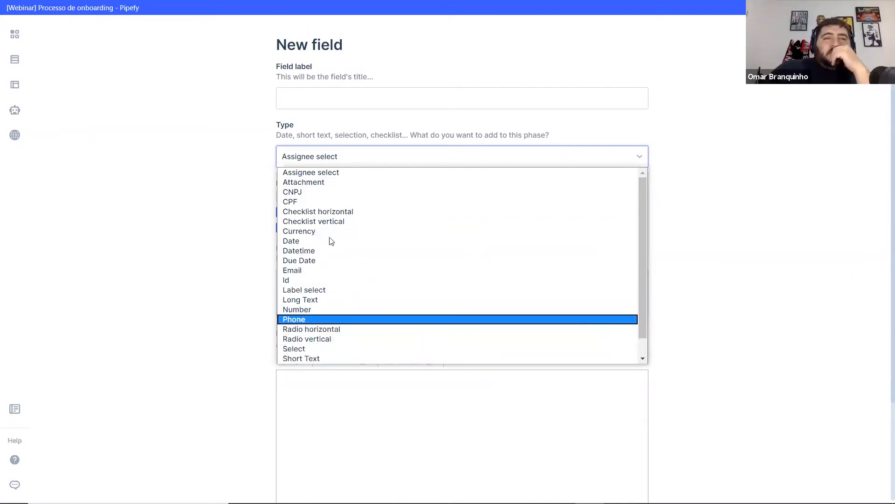
{"action": "scroll", "coordinate": [332, 261], "scroll_direction": "down", "scroll_amount": 1}
{"action": "left_click", "coordinate": [326, 349]}
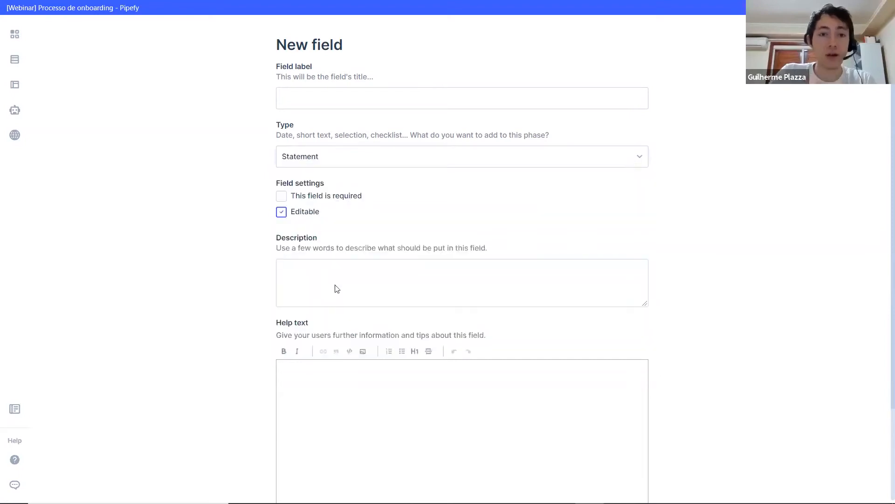
{"action": "left_click", "coordinate": [307, 213]}
Step: Fill the field's description with "Cliente recebe seu login e PDF de instruções, fim de pipe." copied from the process model drawing
{"action": "left_click", "coordinate": [336, 268]}
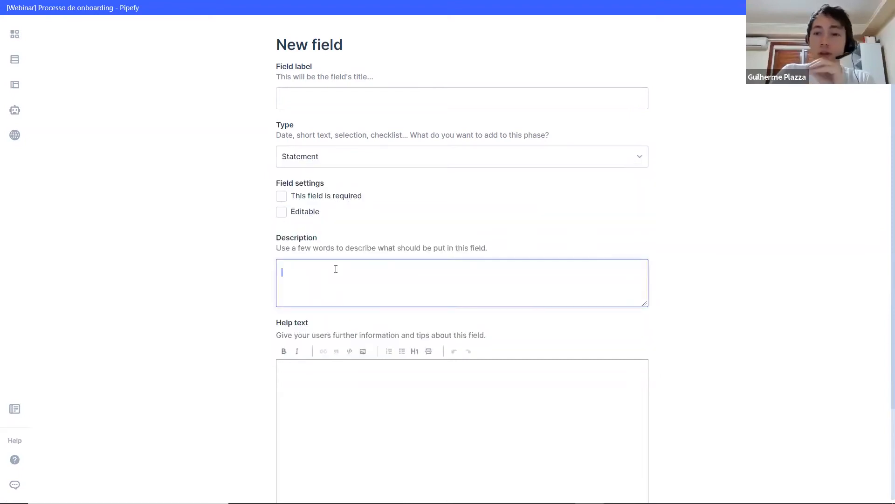
{"action": "key", "text": "alt+Tab"}
{"action": "triple_click", "coordinate": [595, 277]}
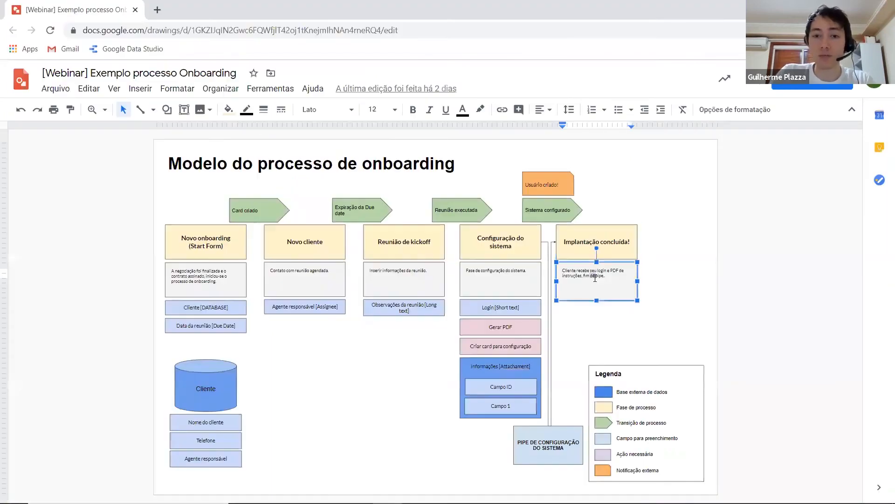
{"action": "key", "text": "alt+Tab"}
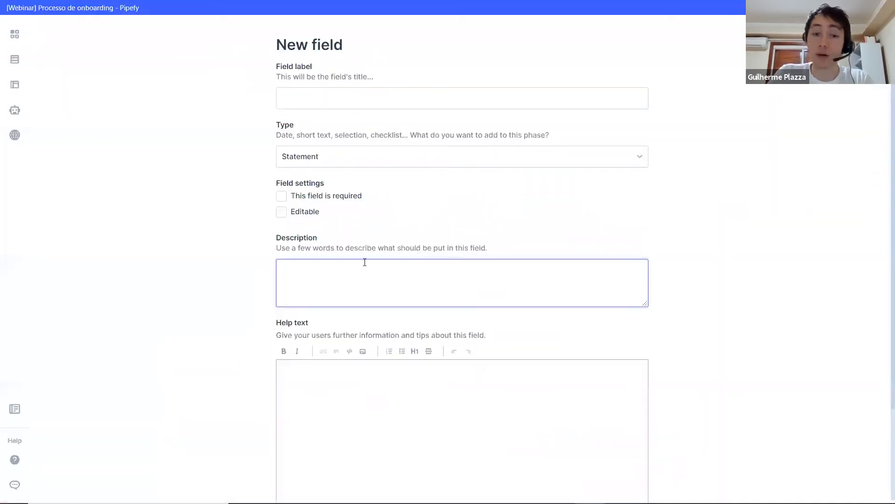
{"action": "key", "text": "ctrl+v"}
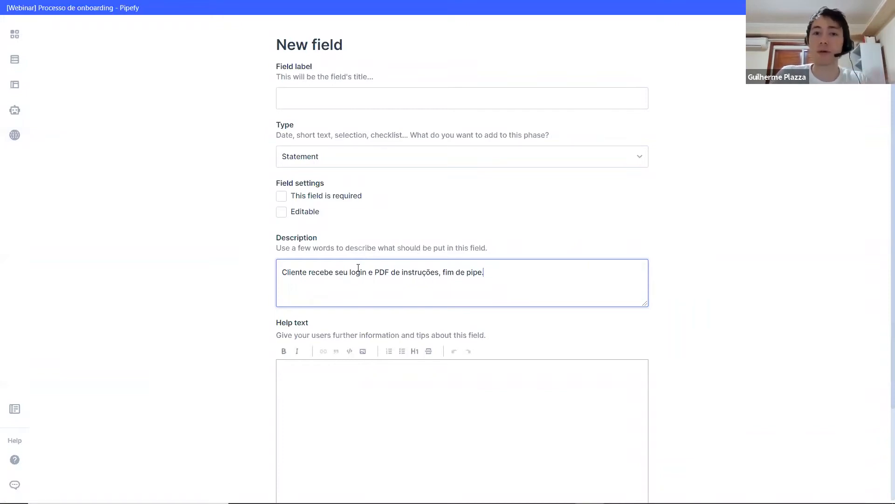
Step: Label the Statement field "Descrição da etapa" and save it
{"action": "scroll", "coordinate": [410, 266], "scroll_direction": "down", "scroll_amount": 2}
{"action": "scroll", "coordinate": [414, 266], "scroll_direction": "up", "scroll_amount": 2}
{"action": "scroll", "coordinate": [414, 266], "scroll_direction": "down", "scroll_amount": 2}
{"action": "scroll", "coordinate": [414, 266], "scroll_direction": "up", "scroll_amount": 4}
{"action": "left_click", "coordinate": [358, 155]}
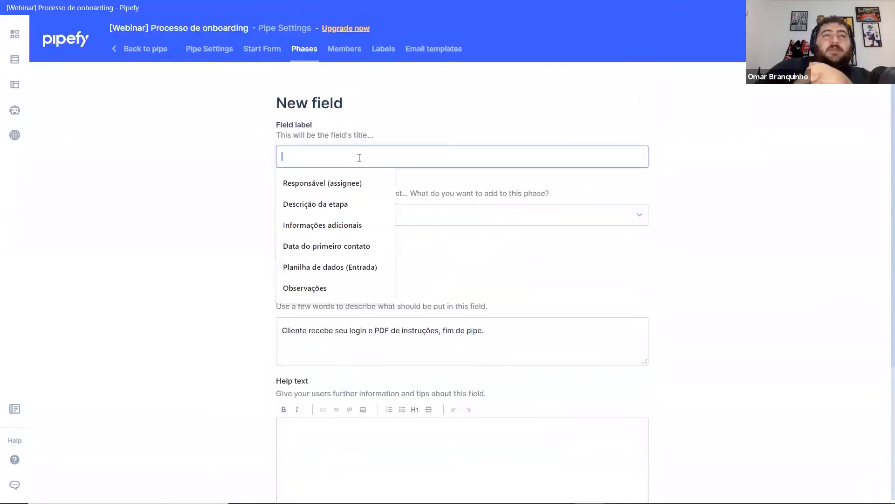
{"action": "left_click", "coordinate": [336, 209]}
{"action": "scroll", "coordinate": [467, 279], "scroll_direction": "down", "scroll_amount": 4}
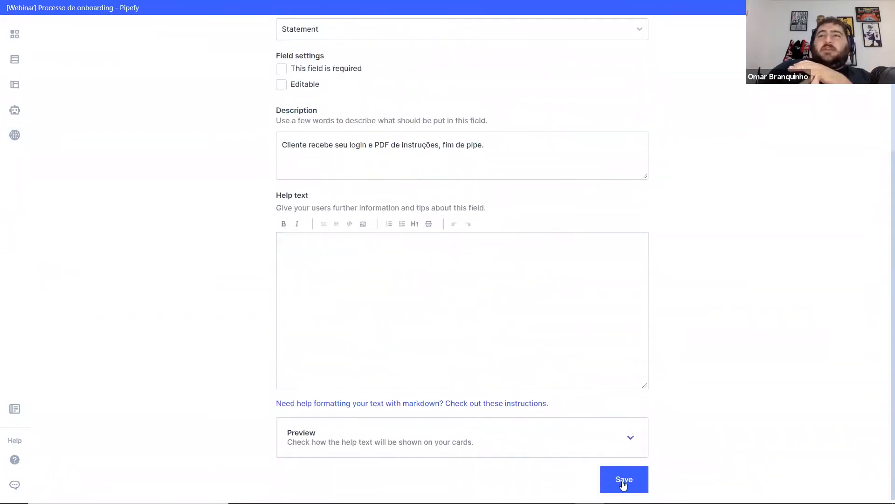
{"action": "left_click", "coordinate": [624, 485]}
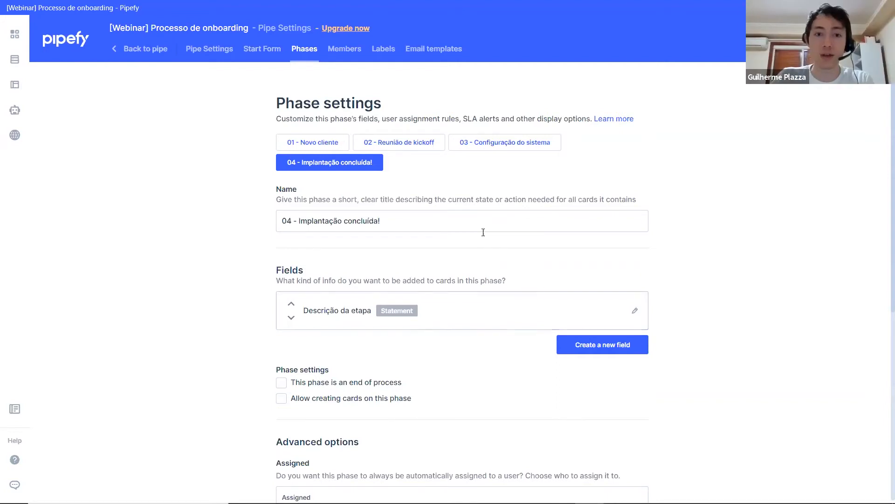
Step: Open the settings of phase "03 - Configuração do sistema" and check its required fields in the process model drawing
{"action": "left_click", "coordinate": [484, 144]}
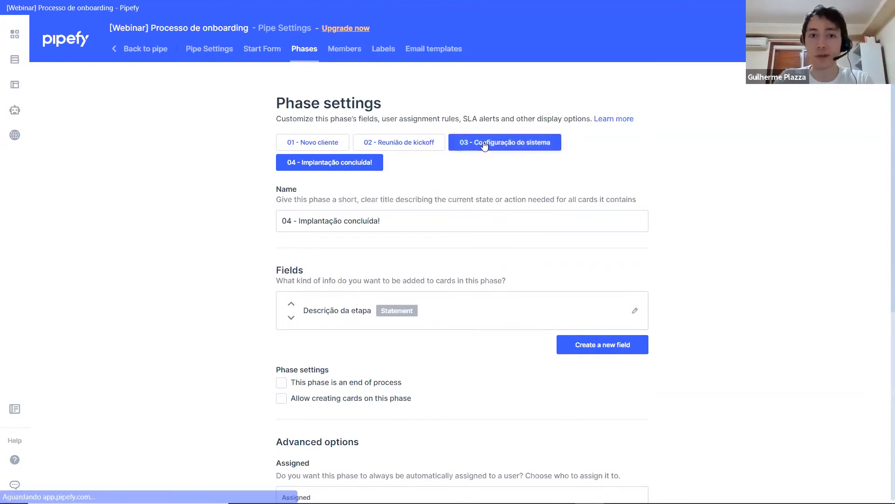
{"action": "key", "text": "alt+Tab"}
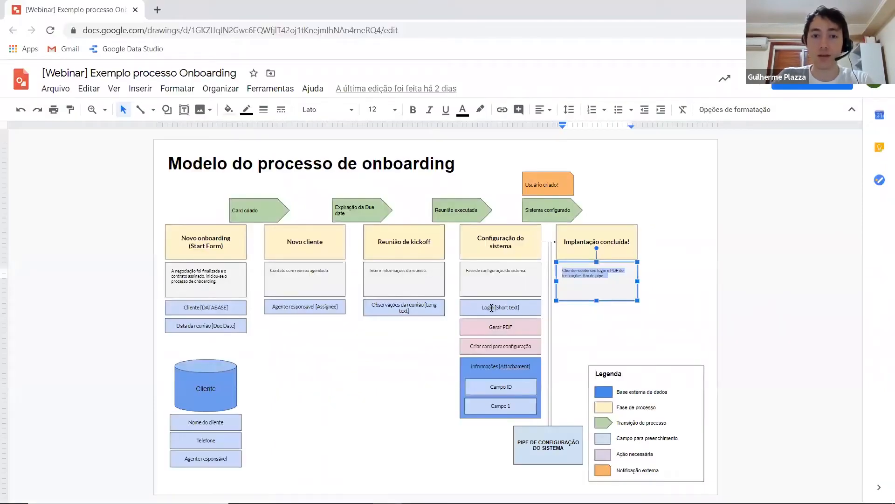
{"action": "left_click", "coordinate": [408, 279]}
{"action": "left_click", "coordinate": [310, 284]}
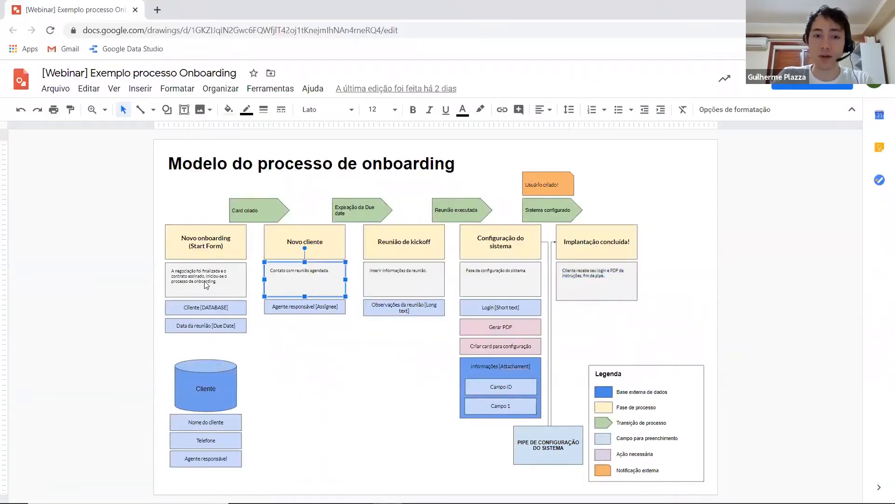
{"action": "left_click", "coordinate": [214, 284]}
{"action": "left_click", "coordinate": [520, 287]}
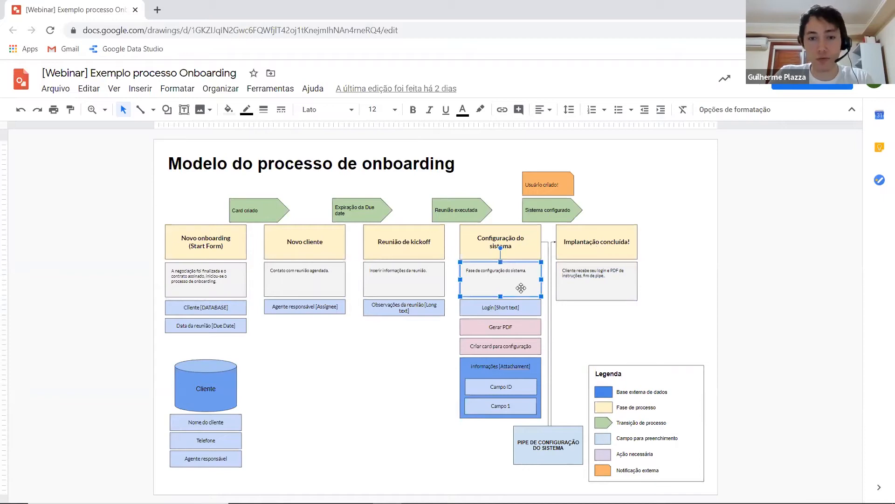
{"action": "left_click", "coordinate": [491, 307]}
{"action": "key", "text": "alt+Tab"}
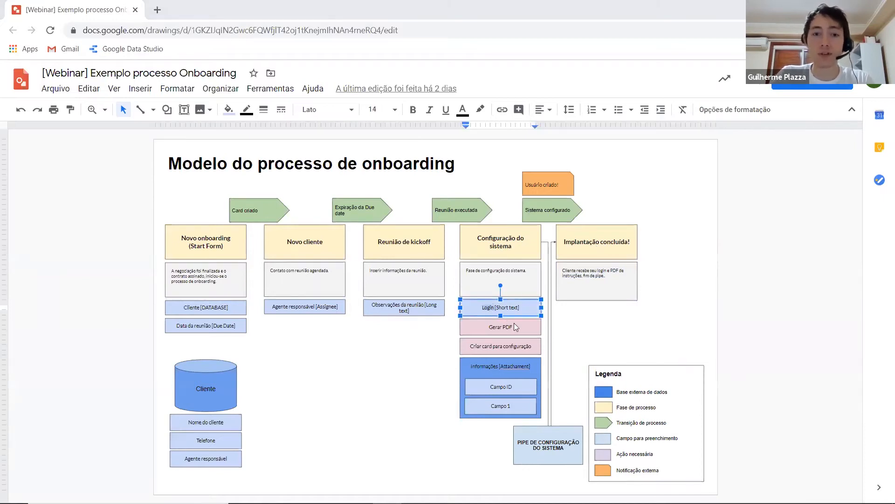
Step: Add a Short Text field labelled "Login" to the phase "03 - Configuração do sistema" and save it
{"action": "left_click", "coordinate": [595, 304]}
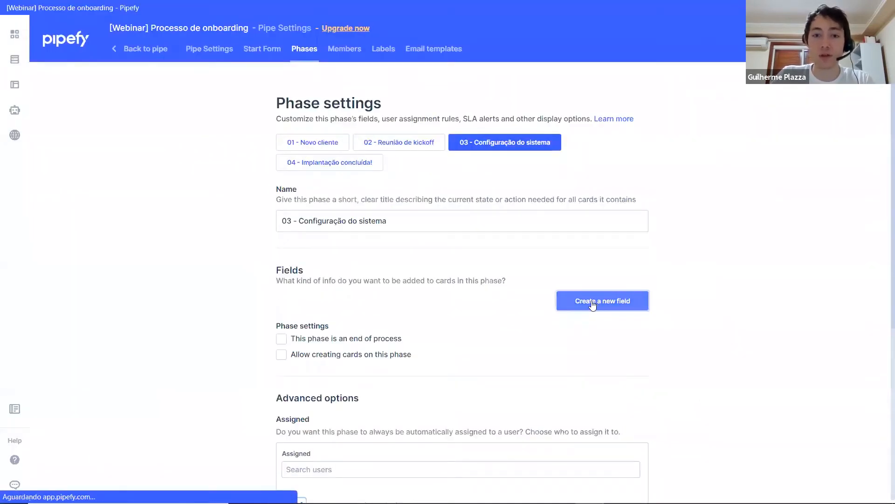
{"action": "left_click", "coordinate": [357, 157]}
{"action": "type", "text": "Login"}
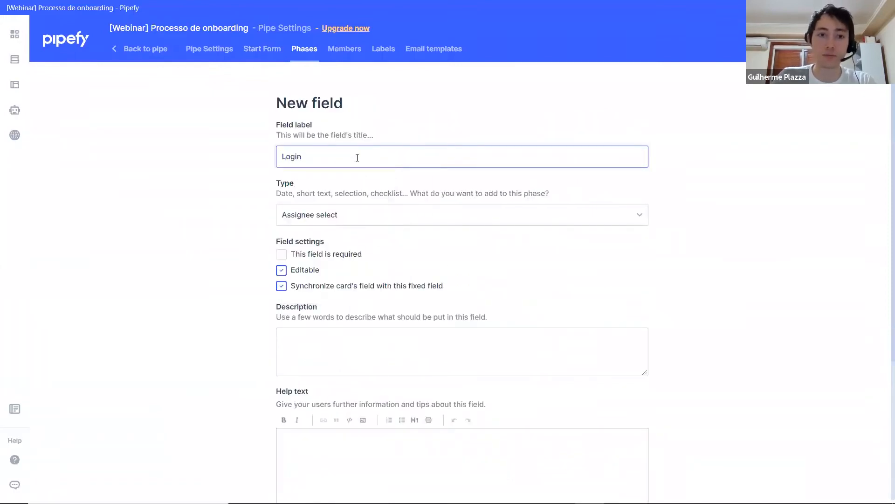
{"action": "left_click", "coordinate": [357, 218]}
{"action": "type", "text": "sh"}
{"action": "key", "text": "Return"}
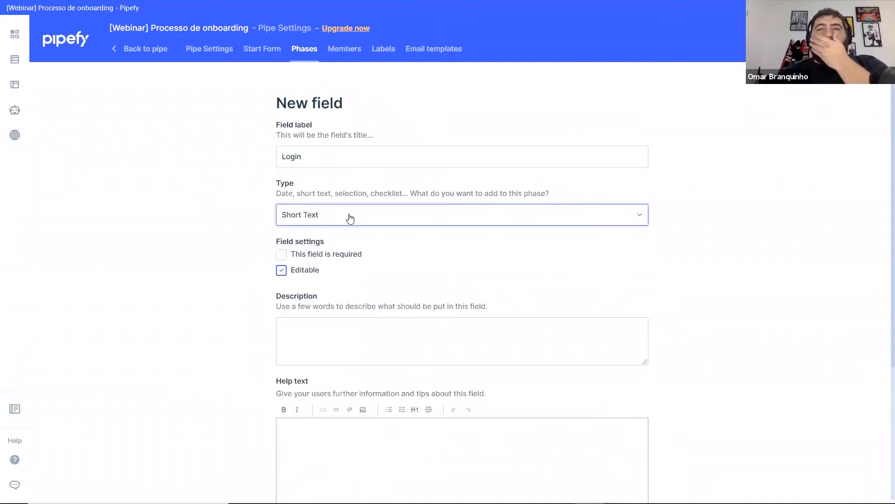
{"action": "scroll", "coordinate": [327, 326], "scroll_direction": "down", "scroll_amount": 4}
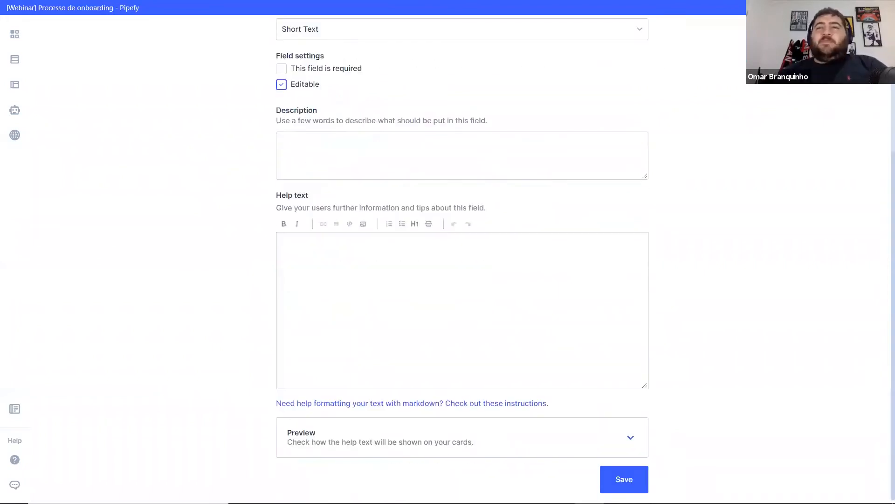
{"action": "left_click", "coordinate": [619, 473]}
{"action": "key", "text": "alt+Tab"}
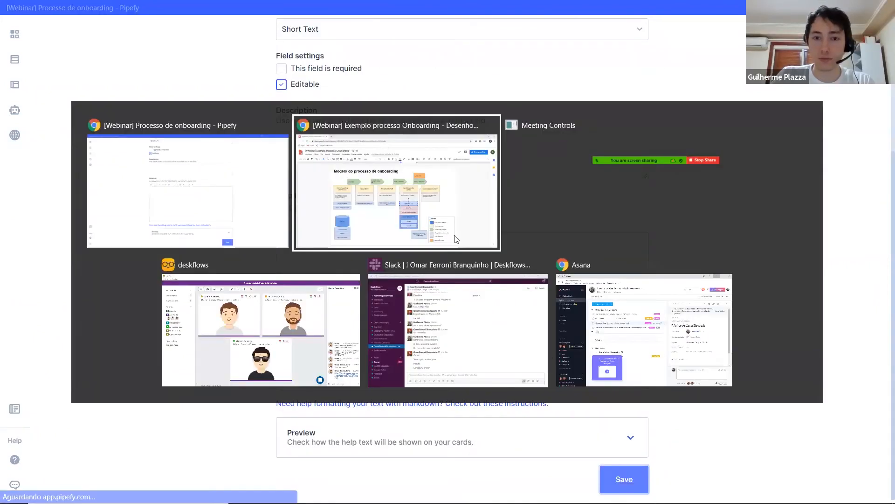
{"action": "key", "text": "alt+Tab"}
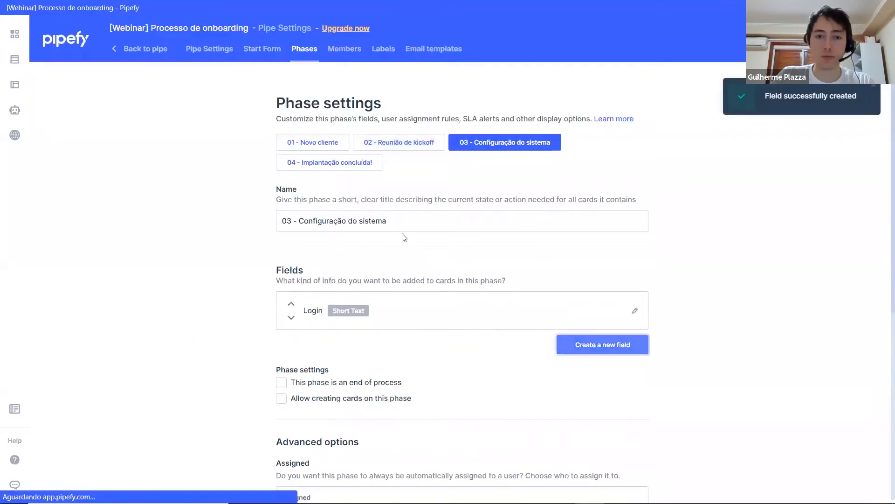
Step: Add an Attachment field labelled "Informações adicionais" to the phase "03 - Configuração do sistema" and save it
{"action": "left_click", "coordinate": [365, 151]}
{"action": "type", "text": "Informaçõe"}
{"action": "key", "text": "Down"}
{"action": "key", "text": "Return"}
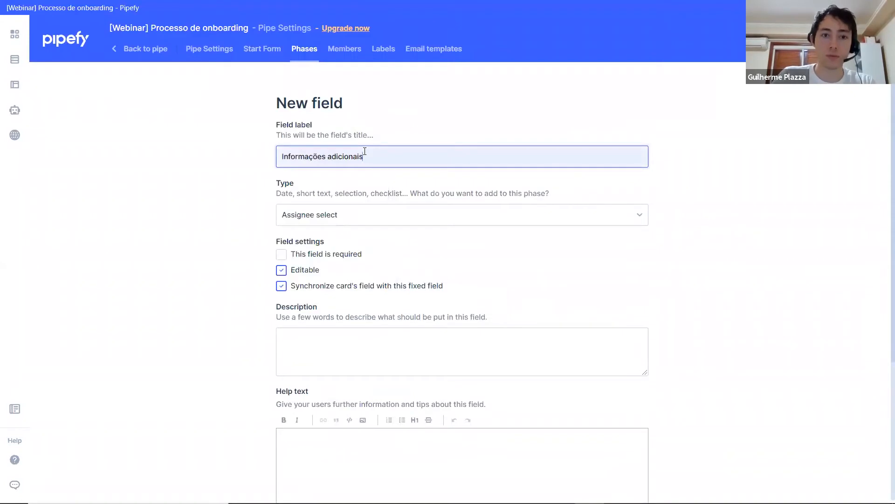
{"action": "left_click", "coordinate": [372, 218]}
{"action": "key", "text": "Down"}
{"action": "key", "text": "Return"}
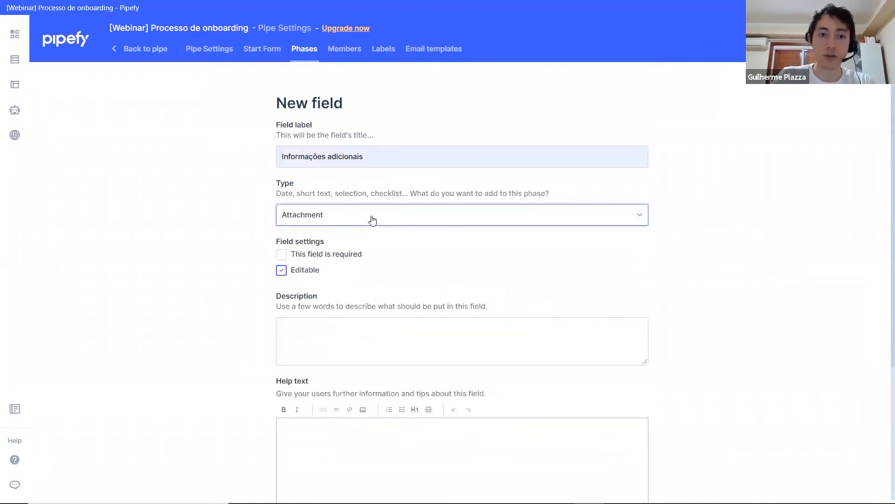
{"action": "scroll", "coordinate": [642, 382], "scroll_direction": "down", "scroll_amount": 1}
{"action": "scroll", "coordinate": [641, 383], "scroll_direction": "down", "scroll_amount": 3}
{"action": "left_click", "coordinate": [585, 329]}
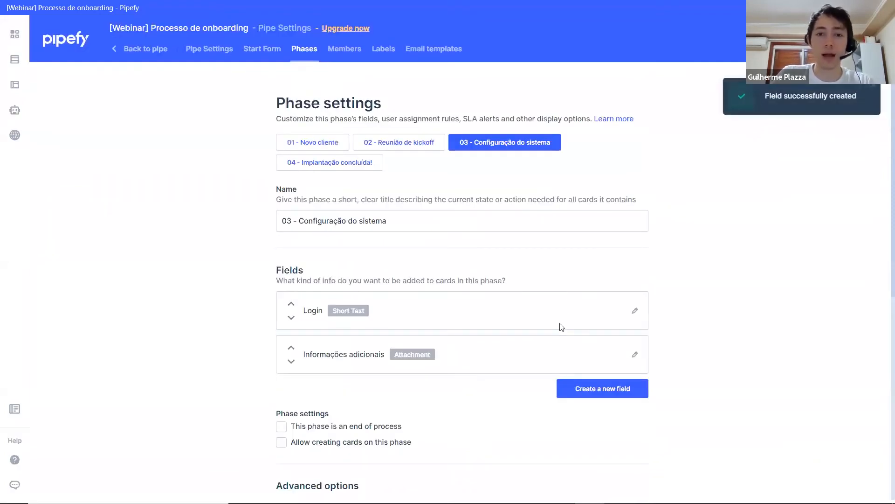
Step: Open the settings of phase "02 - Reunião de kickoff" and check its required field in the process model drawing
{"action": "left_click", "coordinate": [399, 145]}
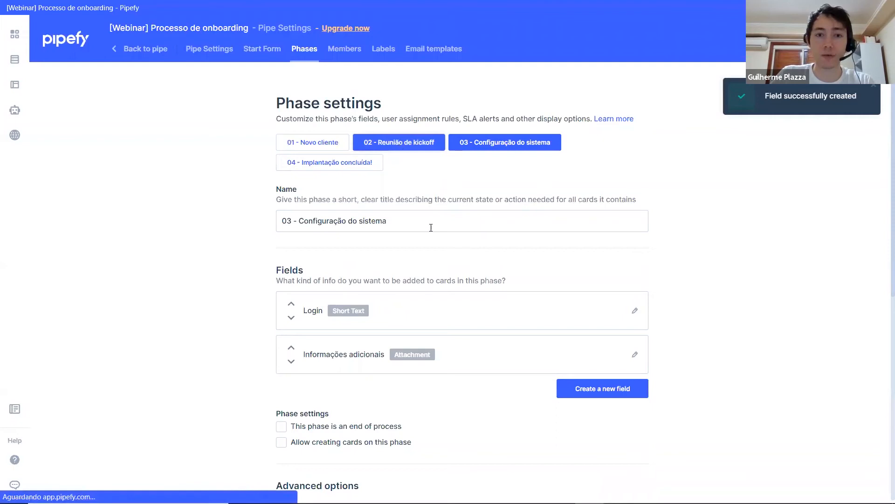
{"action": "key", "text": "alt+Tab"}
{"action": "left_click", "coordinate": [410, 309]}
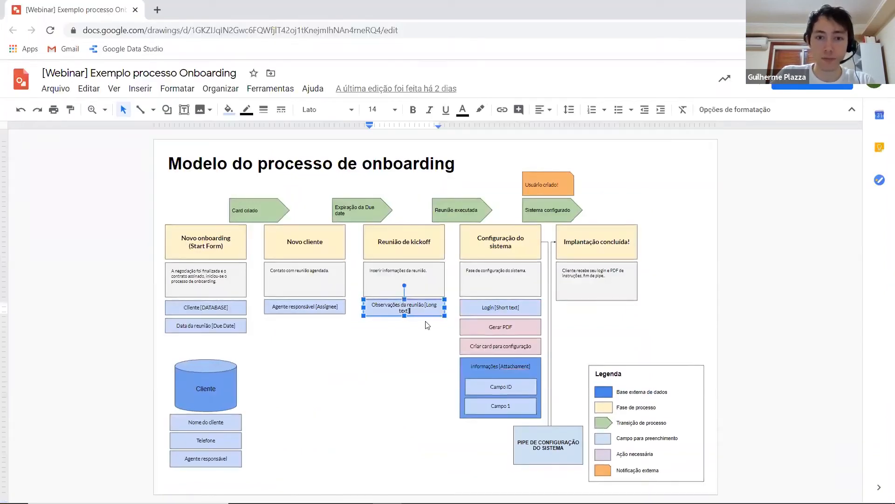
{"action": "key", "text": "alt+Tab"}
Step: Add a Long Text field labelled "Observações da reunião" to the phase "02 - Reunião de kickoff" and save it
{"action": "left_click", "coordinate": [606, 306]}
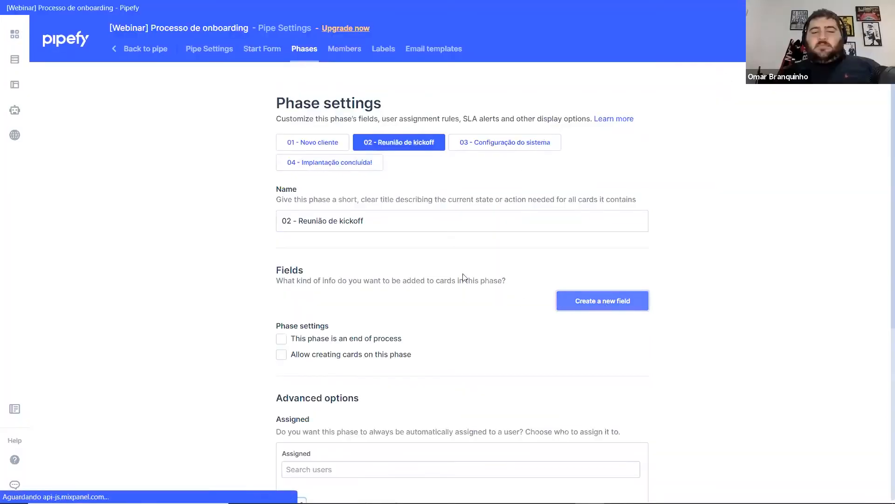
{"action": "left_click", "coordinate": [381, 161]}
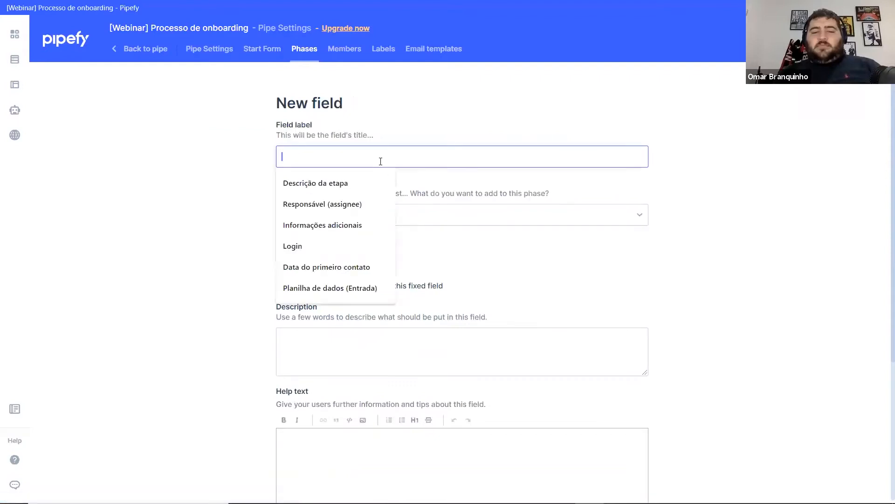
{"action": "type", "text": "Observações da reunião"}
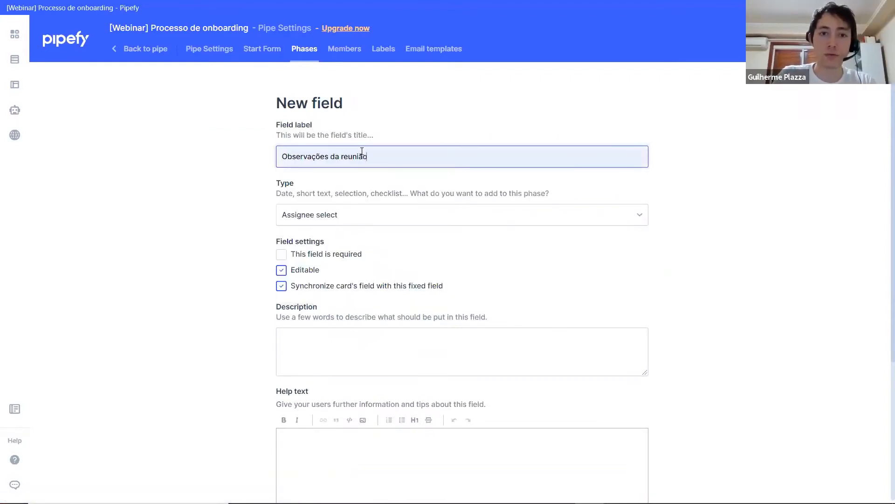
{"action": "left_click", "coordinate": [357, 220]}
{"action": "type", "text": "lo"}
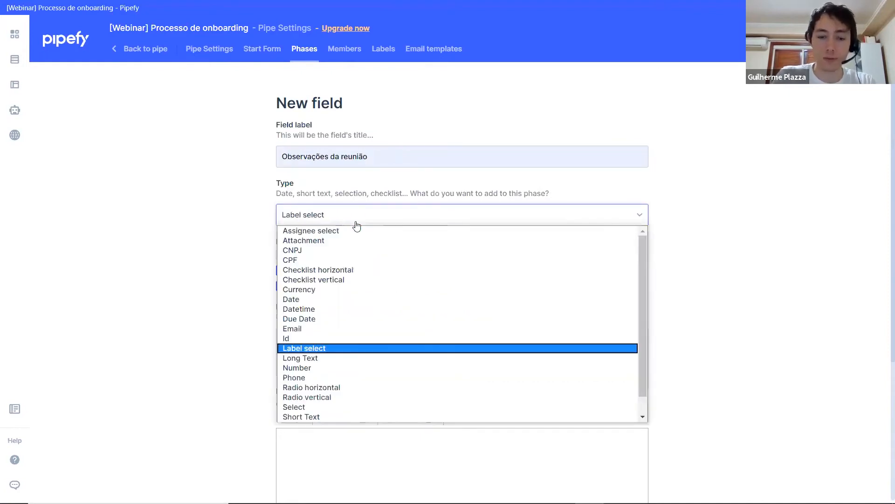
{"action": "key", "text": "Return"}
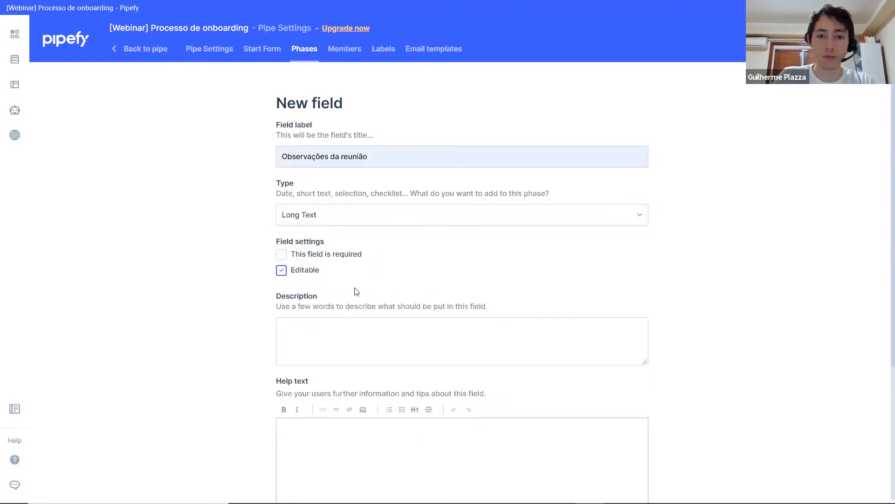
{"action": "left_click", "coordinate": [301, 322]}
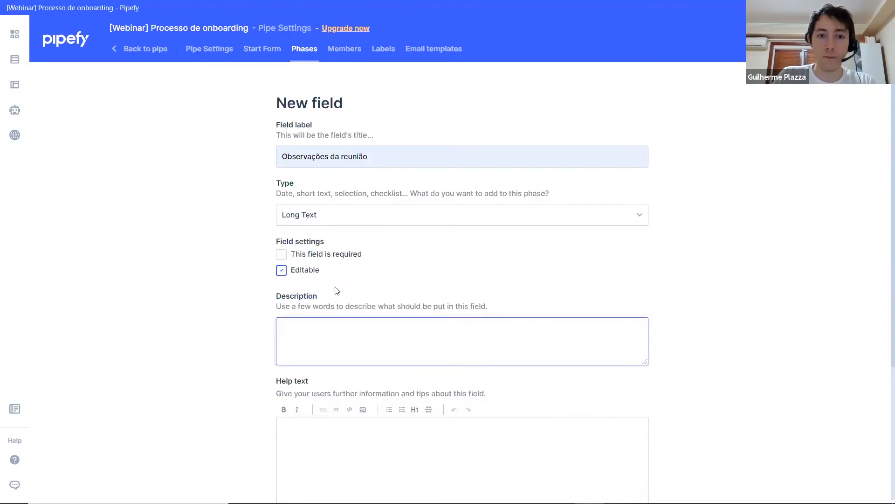
{"action": "scroll", "coordinate": [662, 455], "scroll_direction": "down", "scroll_amount": 4}
{"action": "middle_click", "coordinate": [627, 410]}
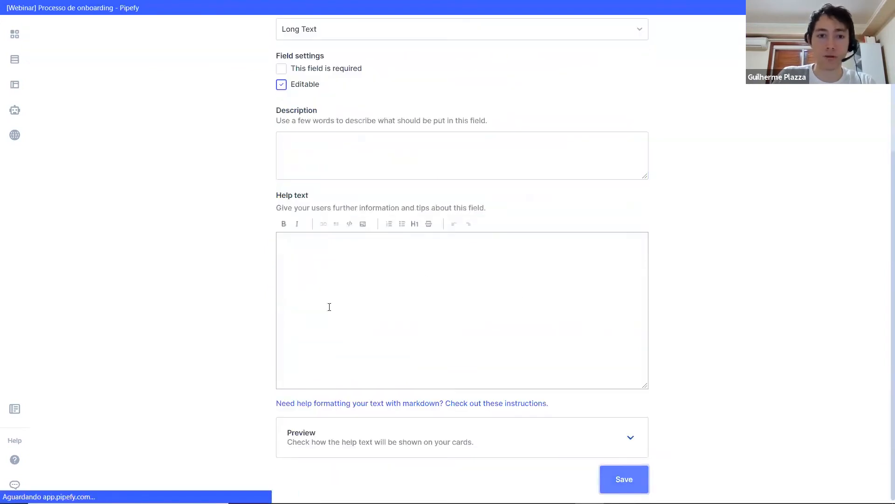
Step: Check the "Novo cliente" phase's required field in the process model drawing and open the settings of phase "01 - Novo cliente"
{"action": "key", "text": "alt+Tab"}
{"action": "left_click", "coordinate": [297, 308]}
{"action": "key", "text": "alt+Tab"}
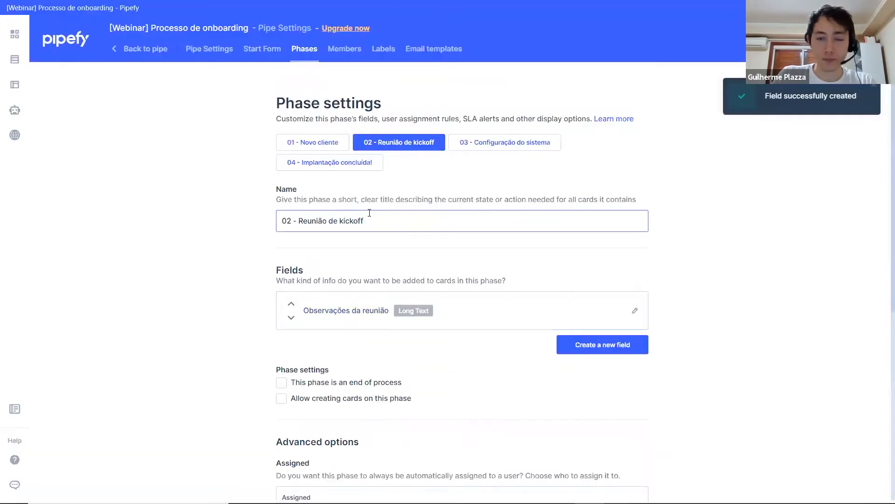
{"action": "scroll", "coordinate": [560, 248], "scroll_direction": "down", "scroll_amount": 2}
{"action": "left_click", "coordinate": [326, 85]}
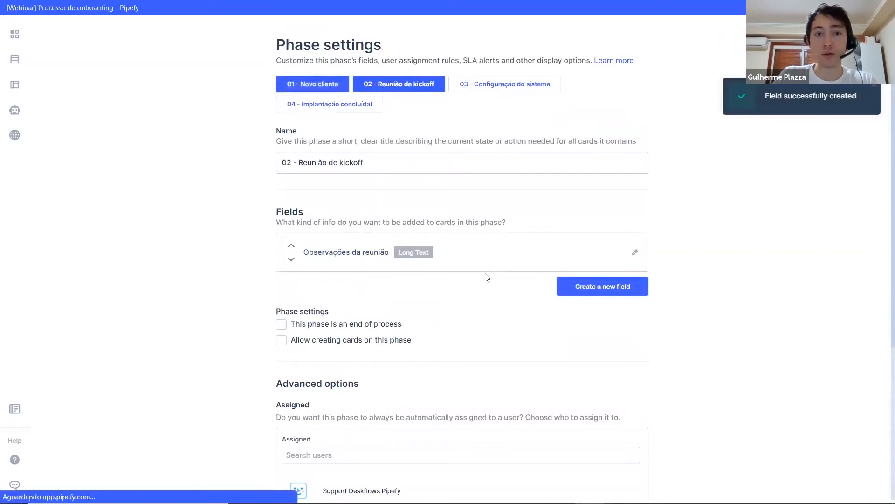
Step: Add an Assignee select field labelled "Responsável (assignee)" to the phase "01 - Novo cliente", keeping card synchronization enabled, and save it
{"action": "left_click", "coordinate": [590, 306]}
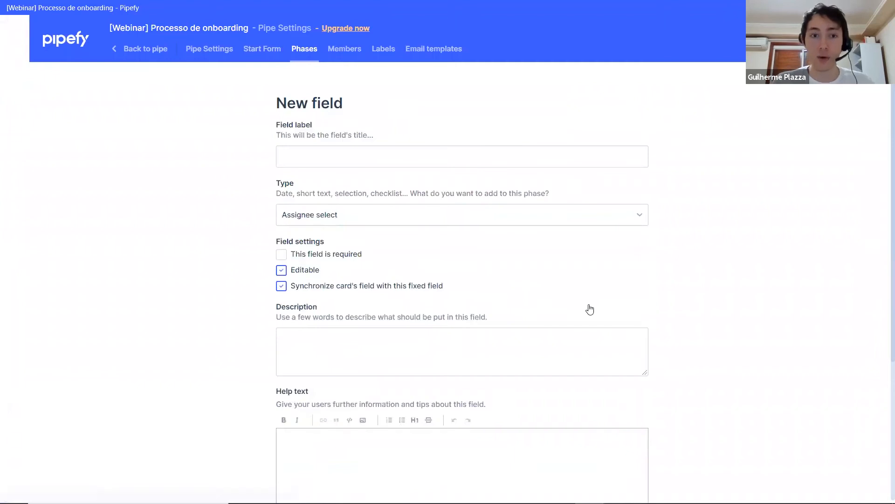
{"action": "left_click", "coordinate": [455, 159]}
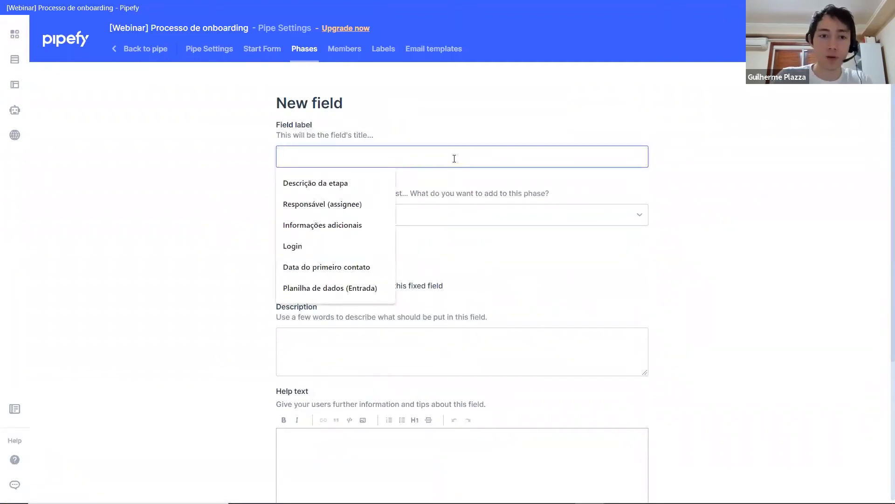
{"action": "left_click", "coordinate": [370, 198]}
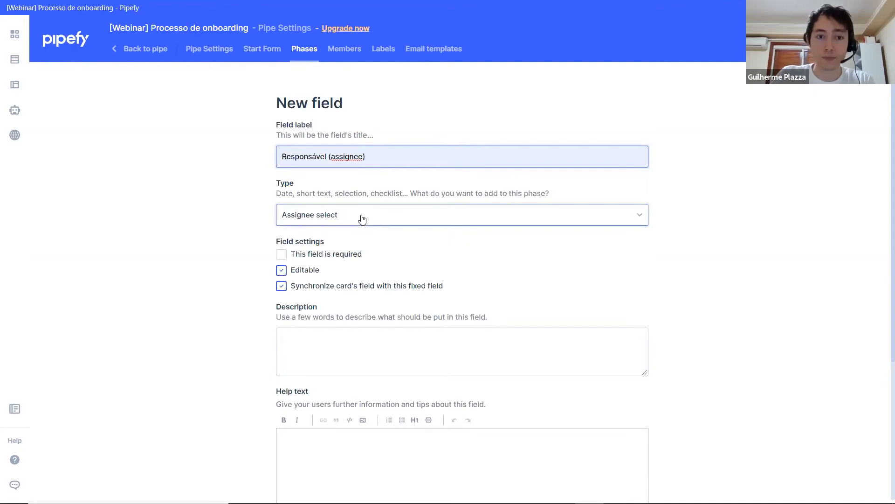
{"action": "left_click", "coordinate": [362, 216]}
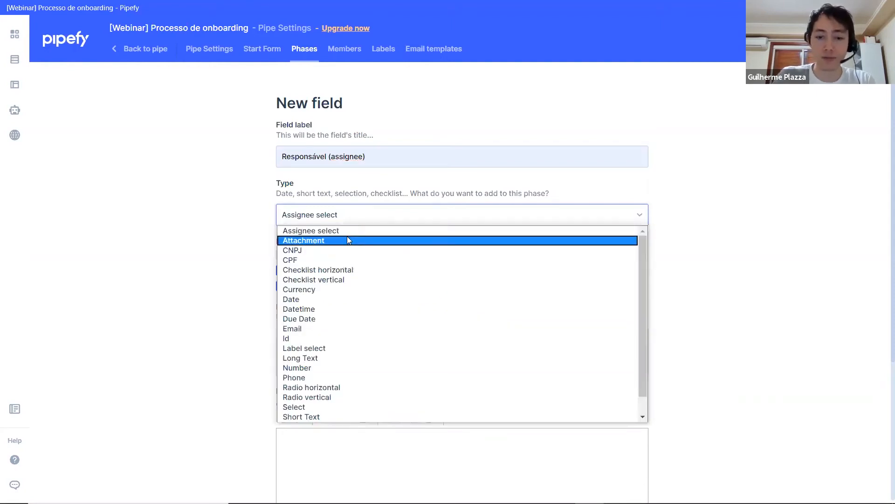
{"action": "left_click", "coordinate": [348, 237]}
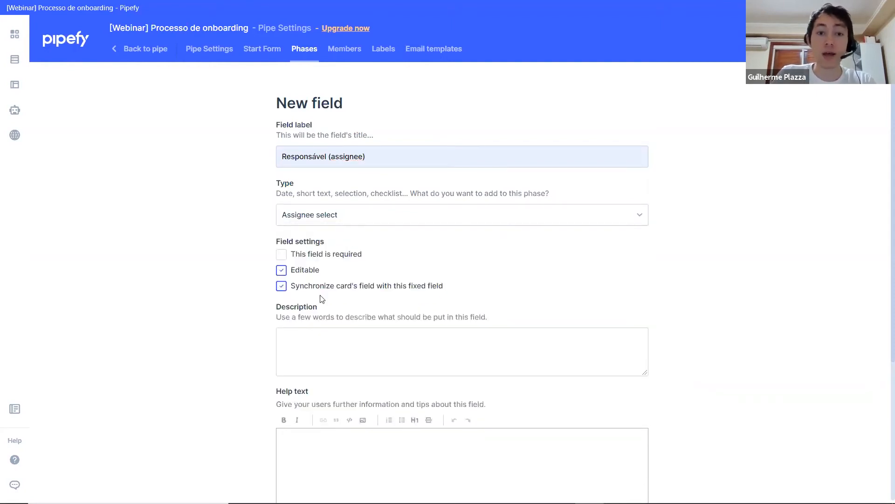
{"action": "left_click_drag", "start_coordinate": [295, 291], "coordinate": [448, 292]}
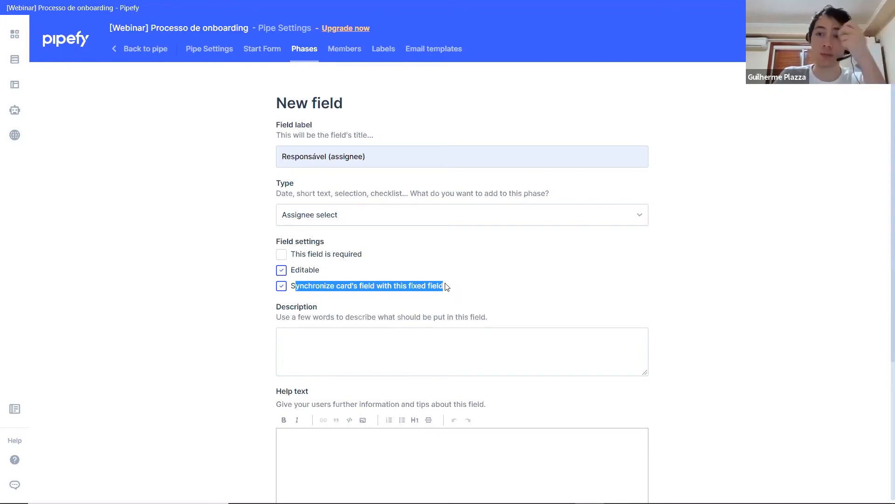
{"action": "scroll", "coordinate": [448, 282], "scroll_direction": "down", "scroll_amount": 4}
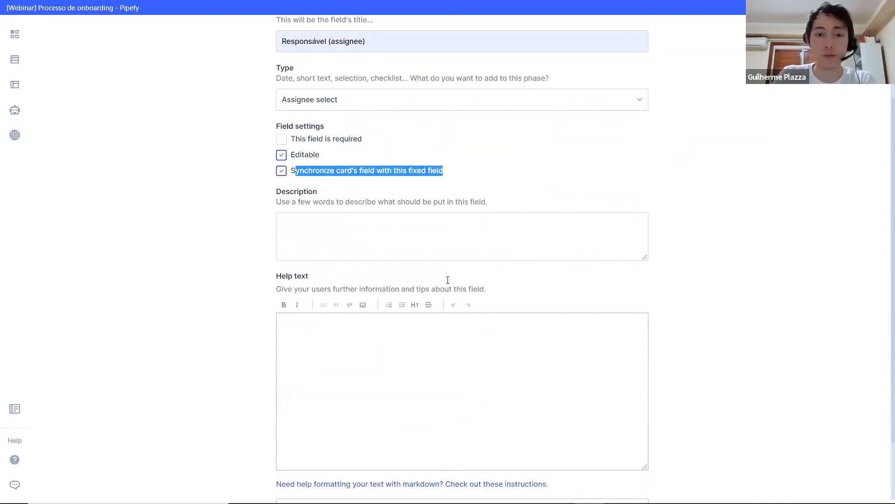
{"action": "left_click", "coordinate": [623, 481]}
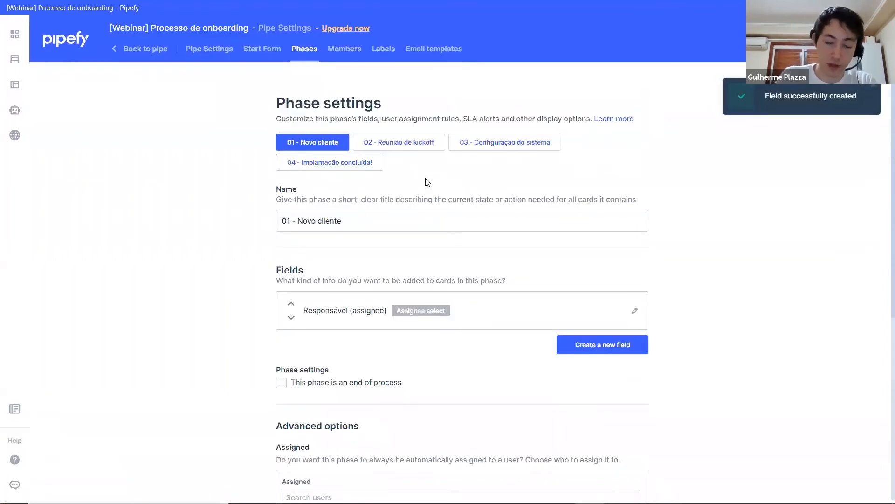
Step: Mark the phase "04 - Implantação concluída!" as an end of process and save its settings
{"action": "left_click", "coordinate": [148, 51]}
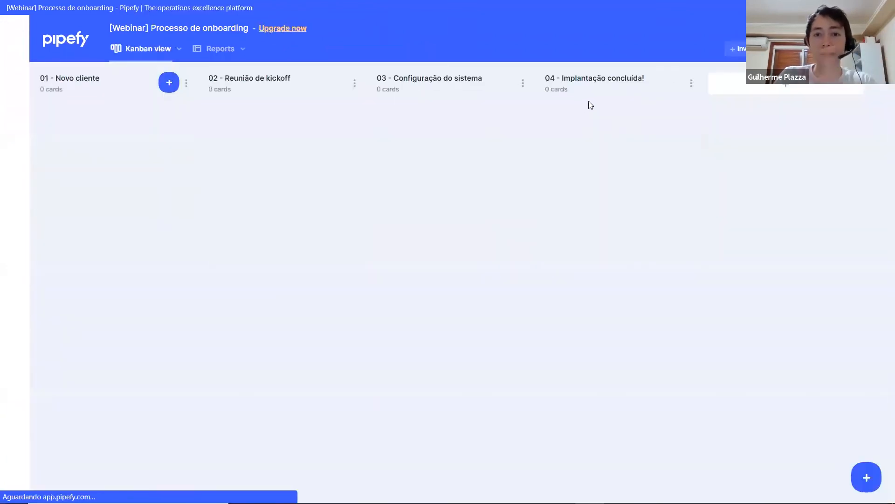
{"action": "left_click", "coordinate": [692, 84]}
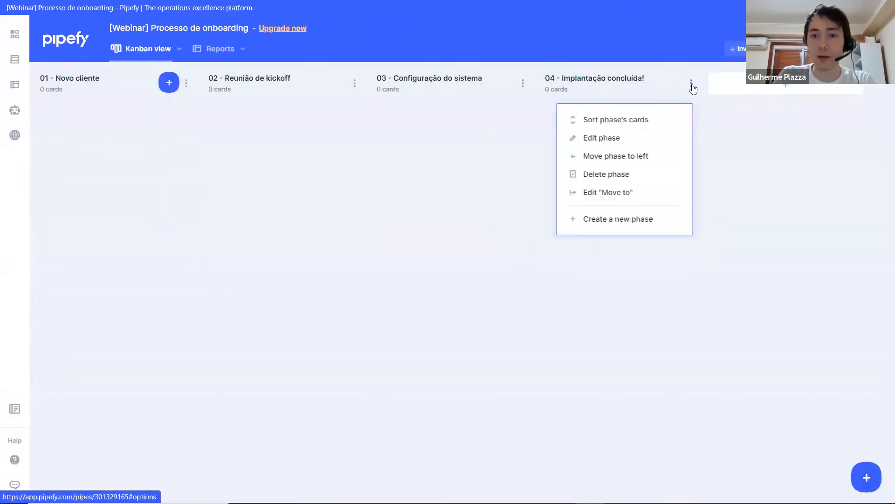
{"action": "left_click", "coordinate": [602, 137]}
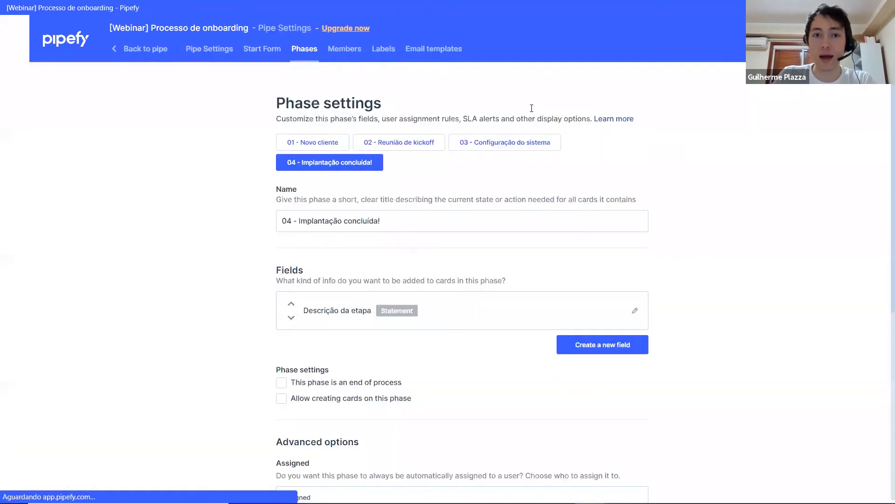
{"action": "scroll", "coordinate": [275, 282], "scroll_direction": "down", "scroll_amount": 3}
{"action": "left_click", "coordinate": [281, 266]}
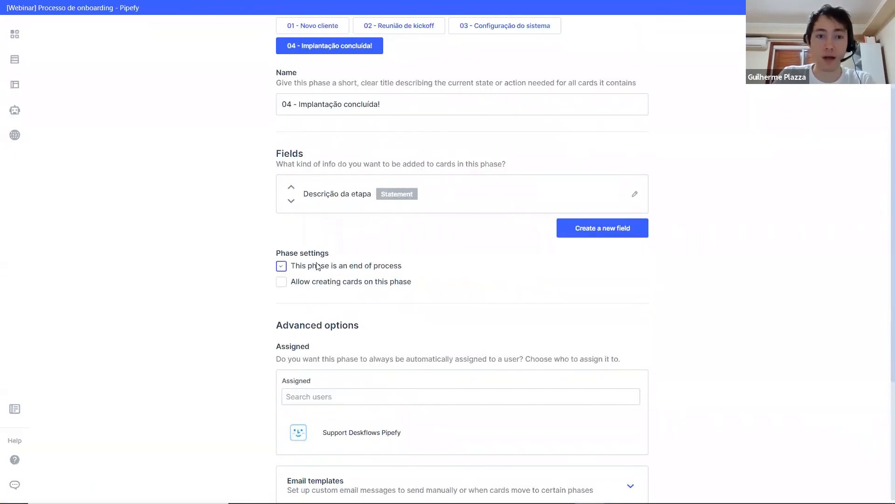
{"action": "scroll", "coordinate": [536, 303], "scroll_direction": "down", "scroll_amount": 4}
{"action": "left_click", "coordinate": [624, 435]}
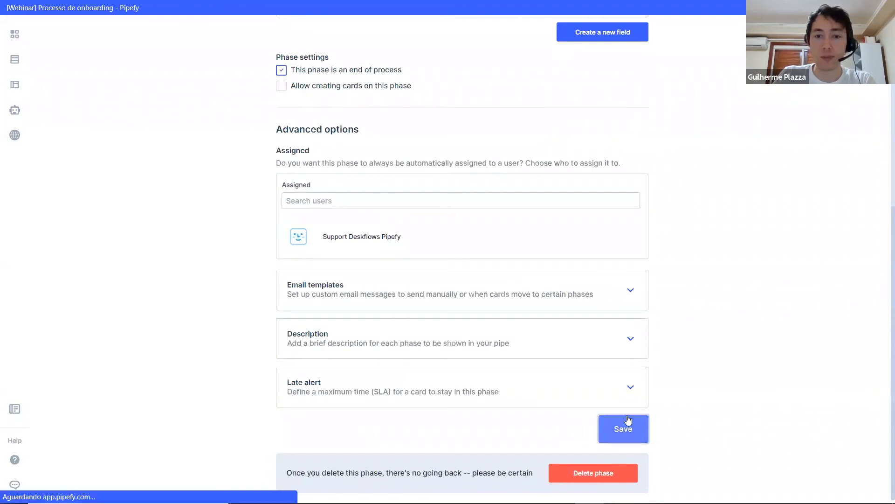
Step: Return to the pipe board and review which phases cards in "01 - Novo cliente" can be moved to
{"action": "left_click", "coordinate": [132, 53]}
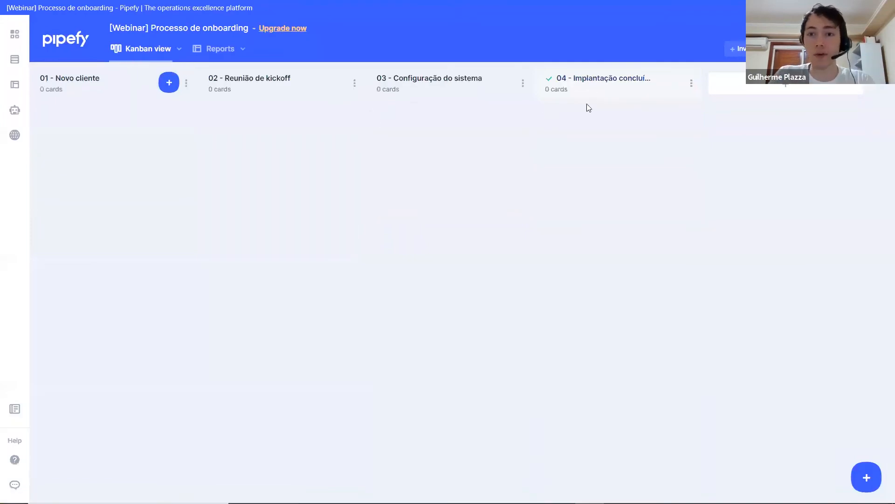
{"action": "left_click", "coordinate": [186, 84]}
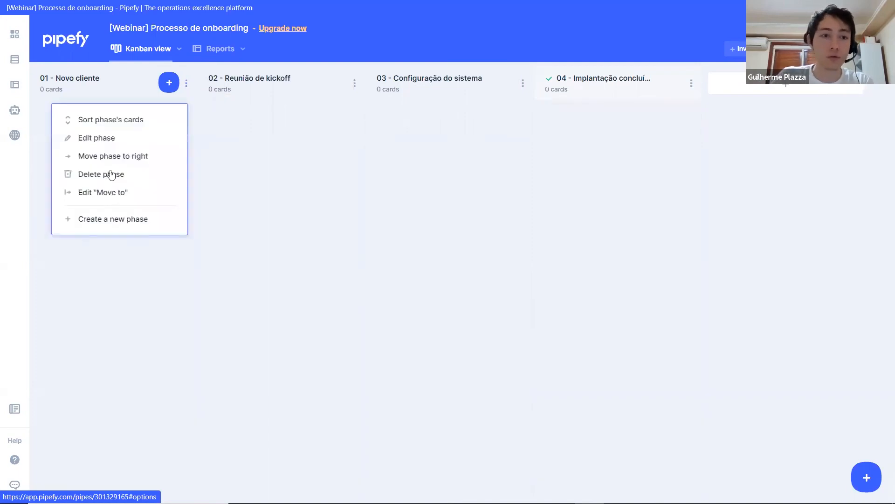
{"action": "left_click", "coordinate": [116, 194]}
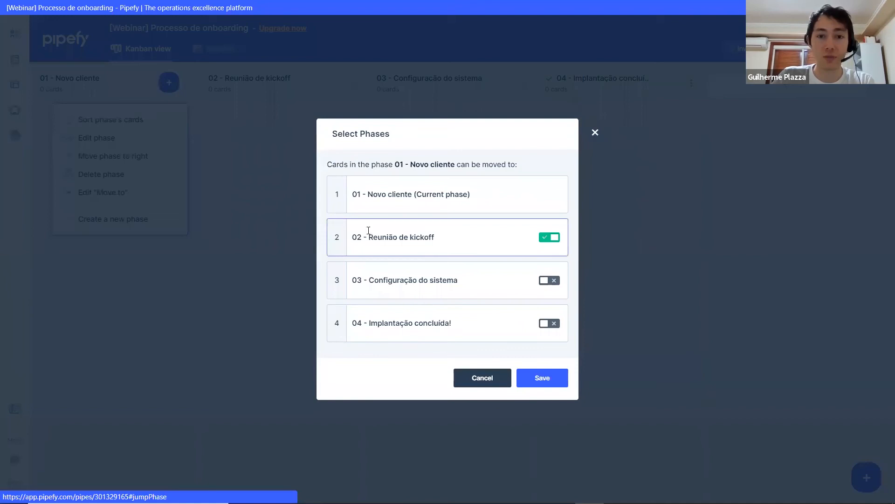
{"action": "left_click", "coordinate": [595, 133]}
Step: Disallow moving cards from "02 - Reunião de kickoff" back to "01 - Novo cliente" and save the rule
{"action": "left_click", "coordinate": [355, 83]}
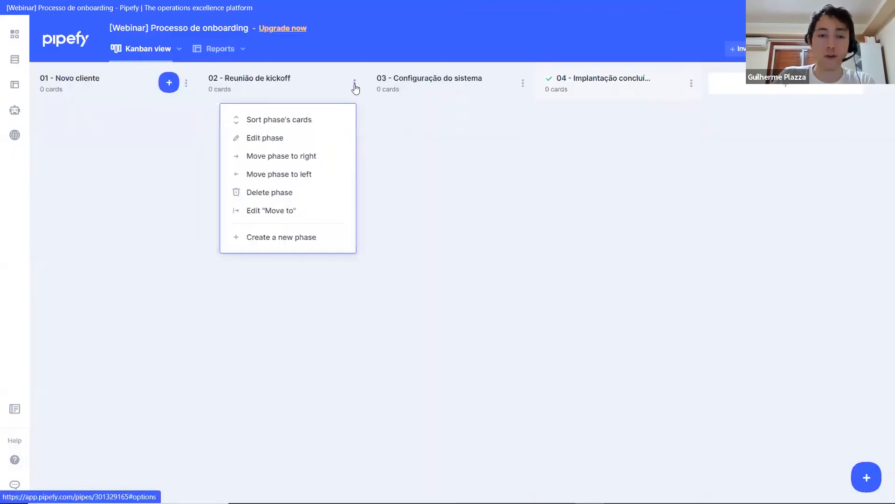
{"action": "left_click", "coordinate": [268, 213]}
{"action": "left_click", "coordinate": [549, 194]}
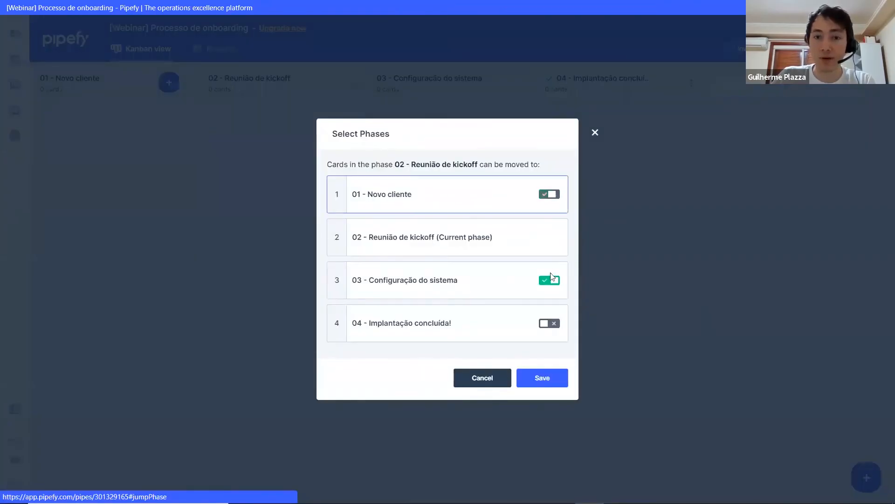
{"action": "left_click", "coordinate": [543, 377]}
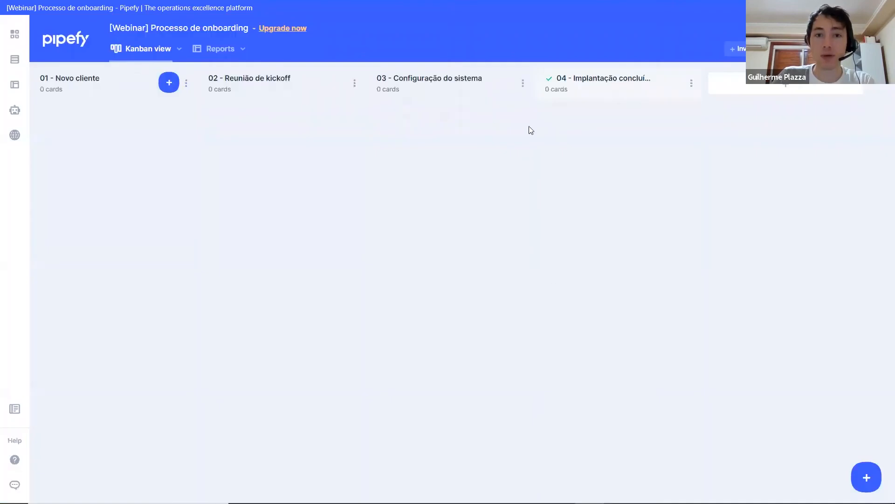
Step: Disallow moving cards from "03 - Configuração do sistema" back to "02 - Reunião de kickoff" and save the rule
{"action": "left_click", "coordinate": [523, 83]}
{"action": "left_click", "coordinate": [443, 212]}
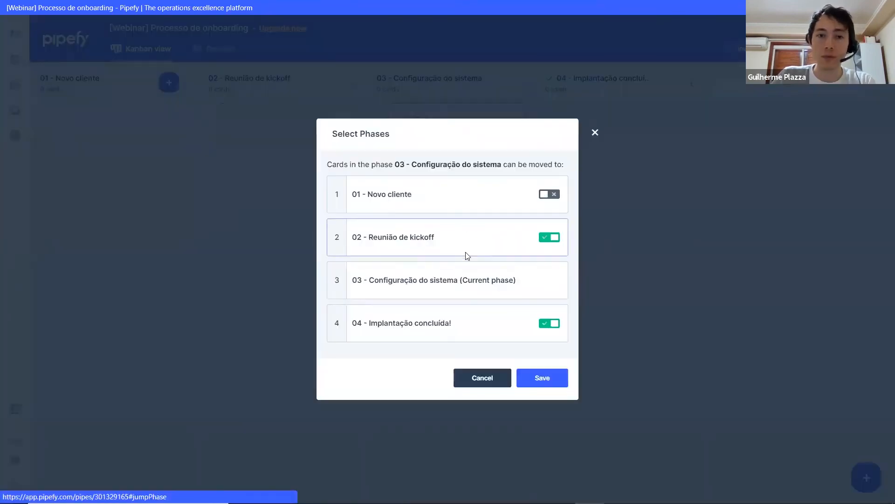
{"action": "left_click", "coordinate": [553, 238]}
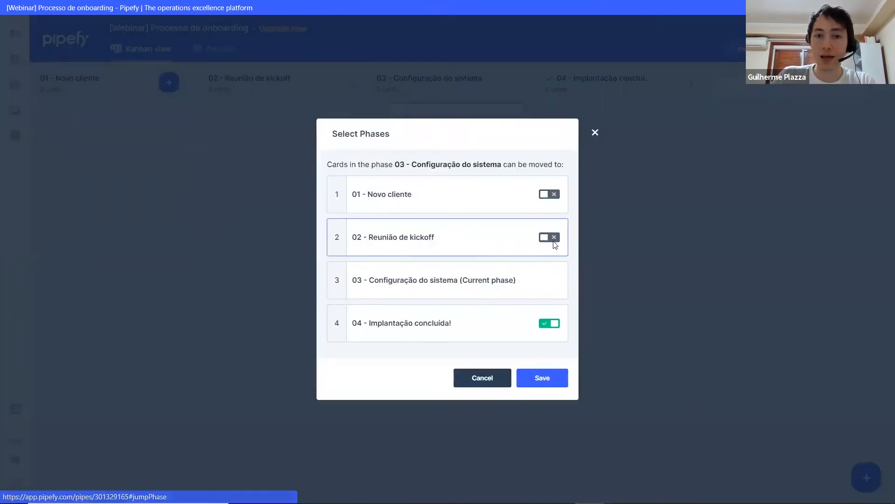
{"action": "left_click", "coordinate": [554, 379]}
Step: Disallow moving cards from "04 - Implantação concluída!" back to "03 - Configuração do sistema" and save the rule
{"action": "left_click", "coordinate": [691, 84]}
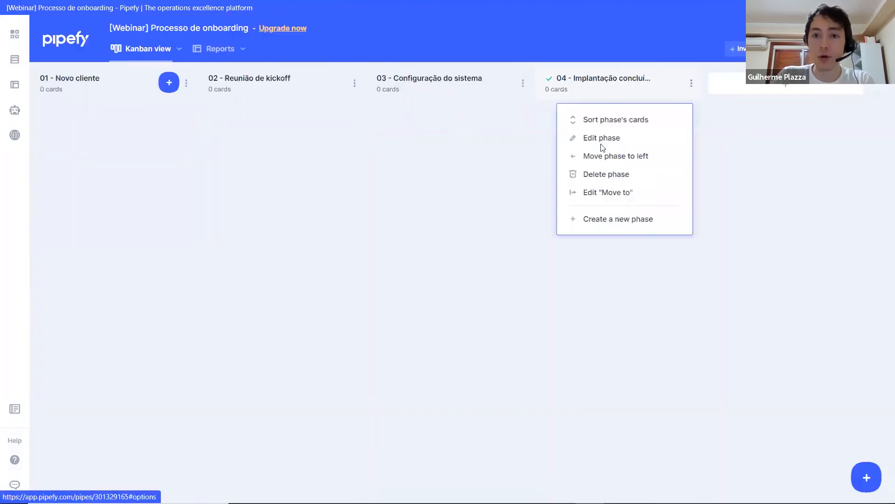
{"action": "left_click", "coordinate": [602, 193]}
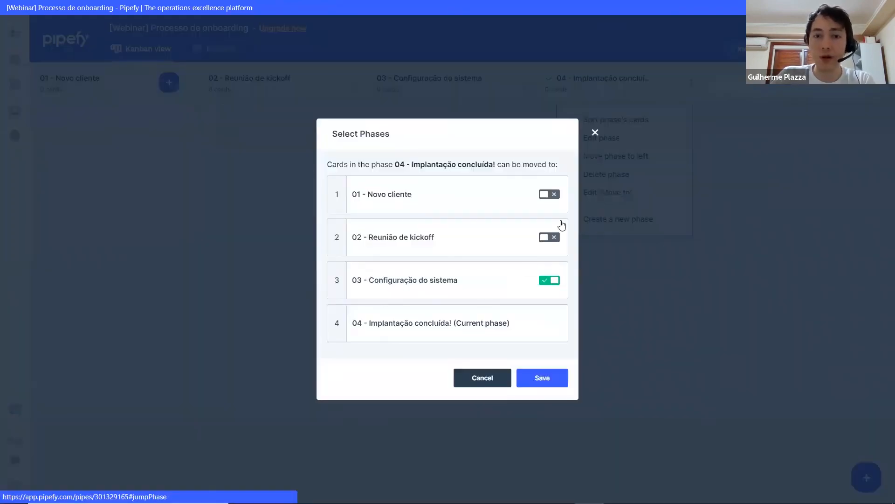
{"action": "left_click", "coordinate": [554, 285]}
{"action": "left_click", "coordinate": [555, 381]}
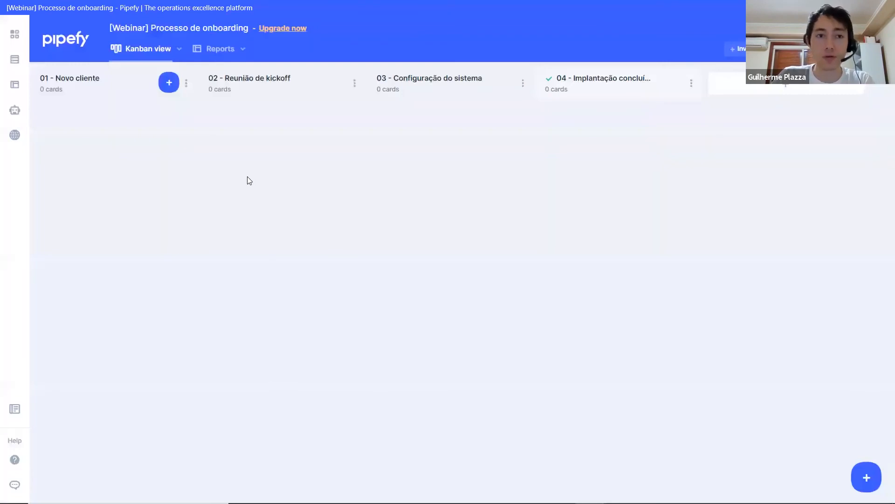